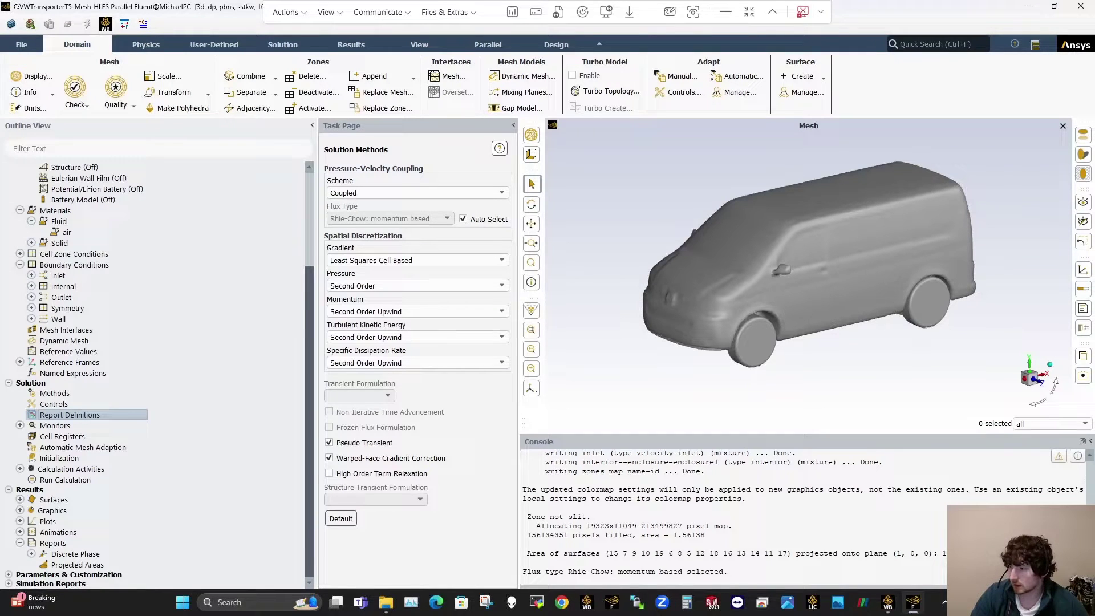
Start a new drag force report definition and name it 'drag'
{"action": "right_click", "coordinate": [99, 418]}
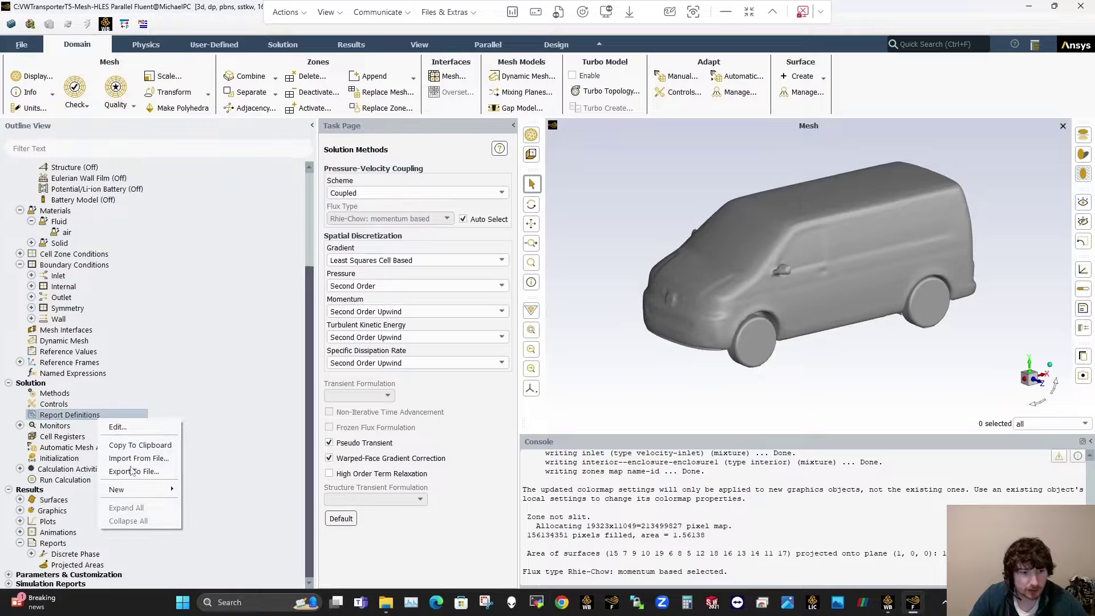
{"action": "mouse_move", "coordinate": [137, 496]}
{"action": "mouse_move", "coordinate": [220, 542]}
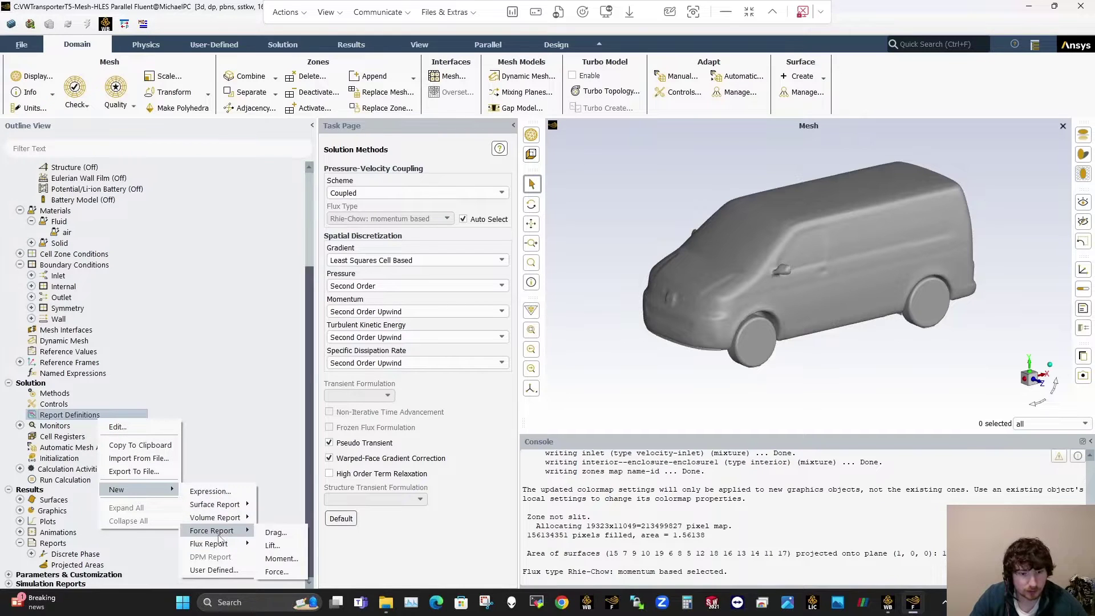
{"action": "left_click", "coordinate": [264, 534]}
{"action": "left_click_drag", "start_coordinate": [428, 117], "coordinate": [309, 118]}
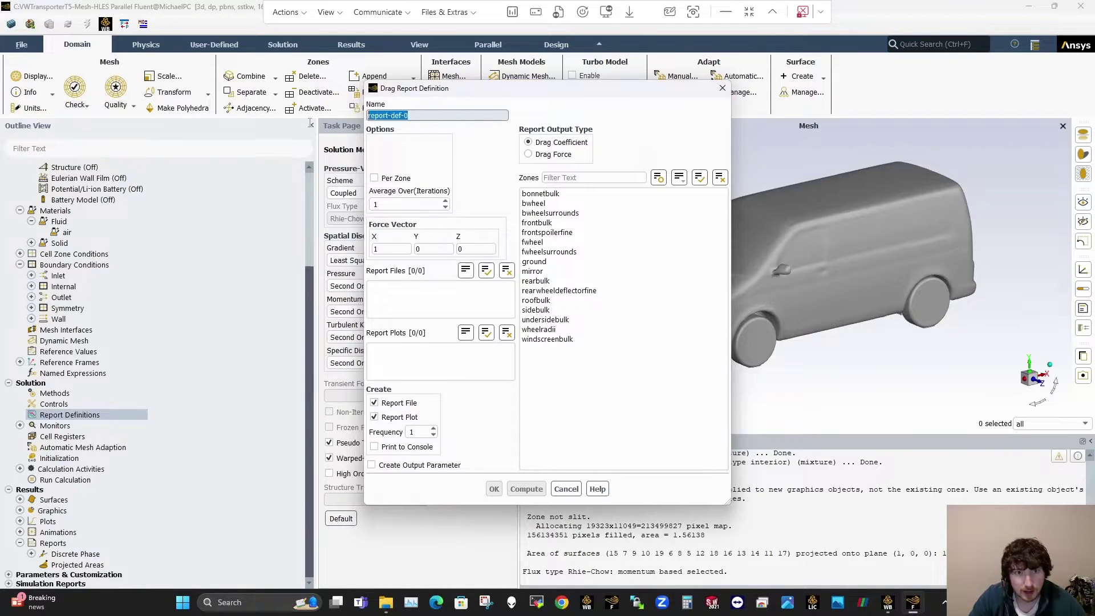
{"action": "type", "text": "drag"}
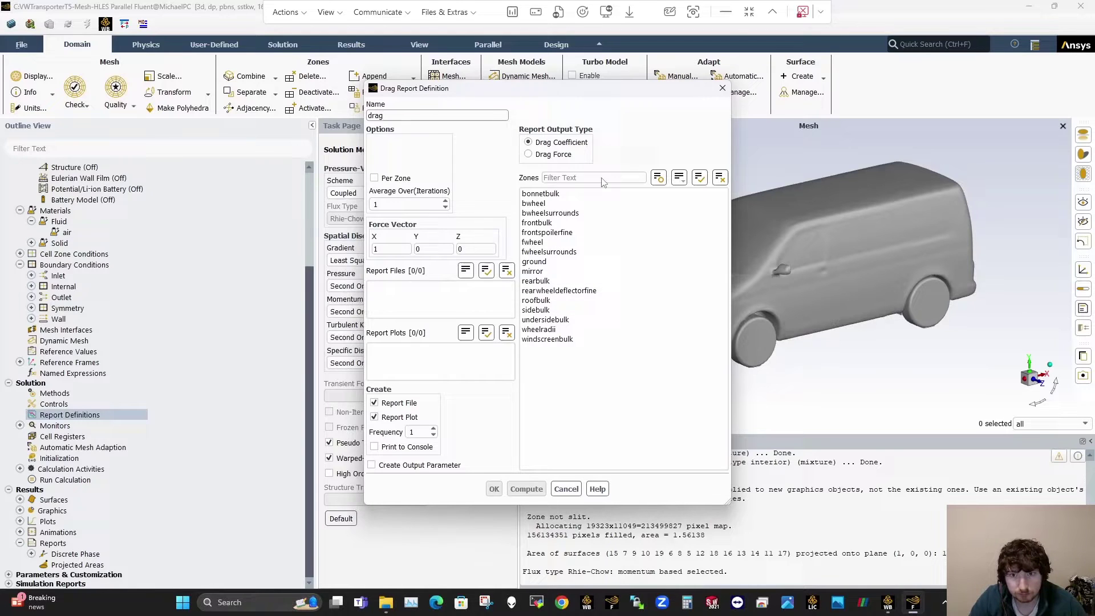
Group zones by type, select every wall zone except ground, and enable Print to Console
{"action": "left_click", "coordinate": [679, 178]}
{"action": "left_click", "coordinate": [693, 237]}
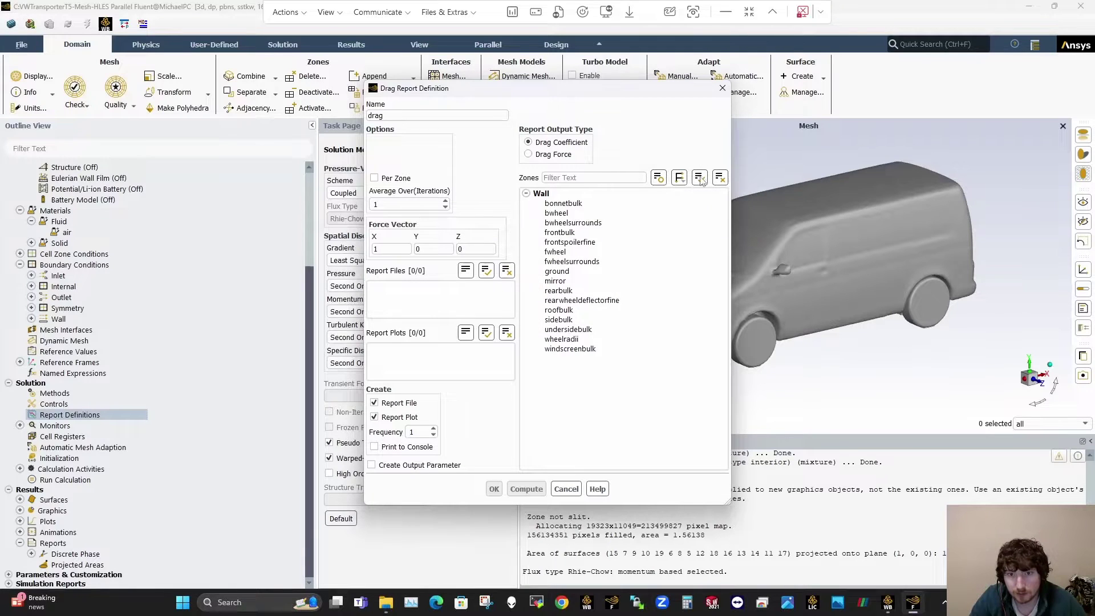
{"action": "left_click", "coordinate": [699, 177]}
{"action": "left_click", "coordinate": [574, 270]}
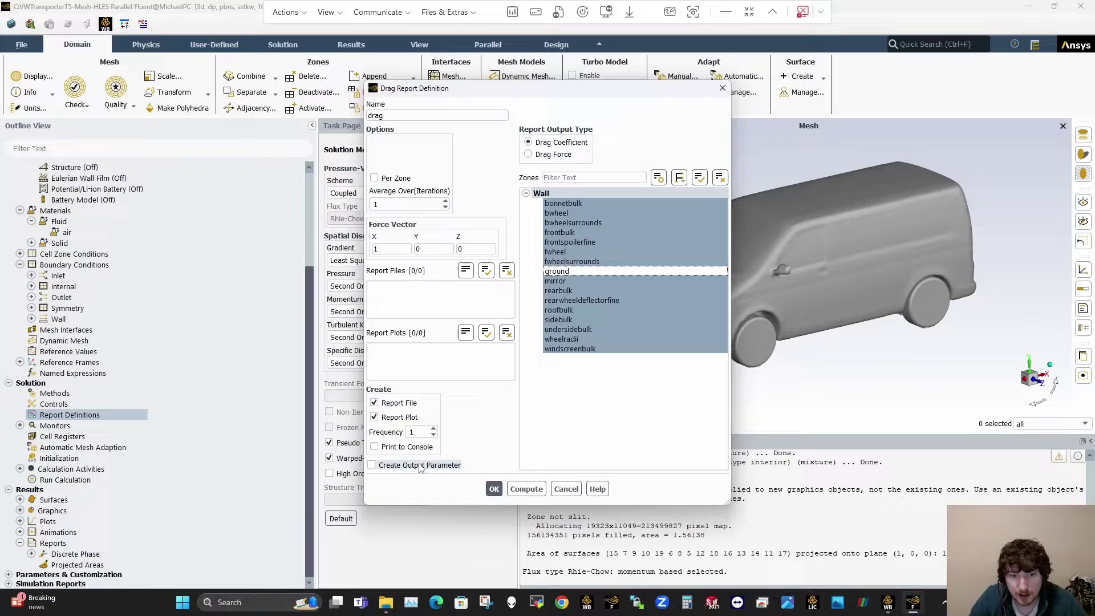
{"action": "left_click", "coordinate": [374, 446]}
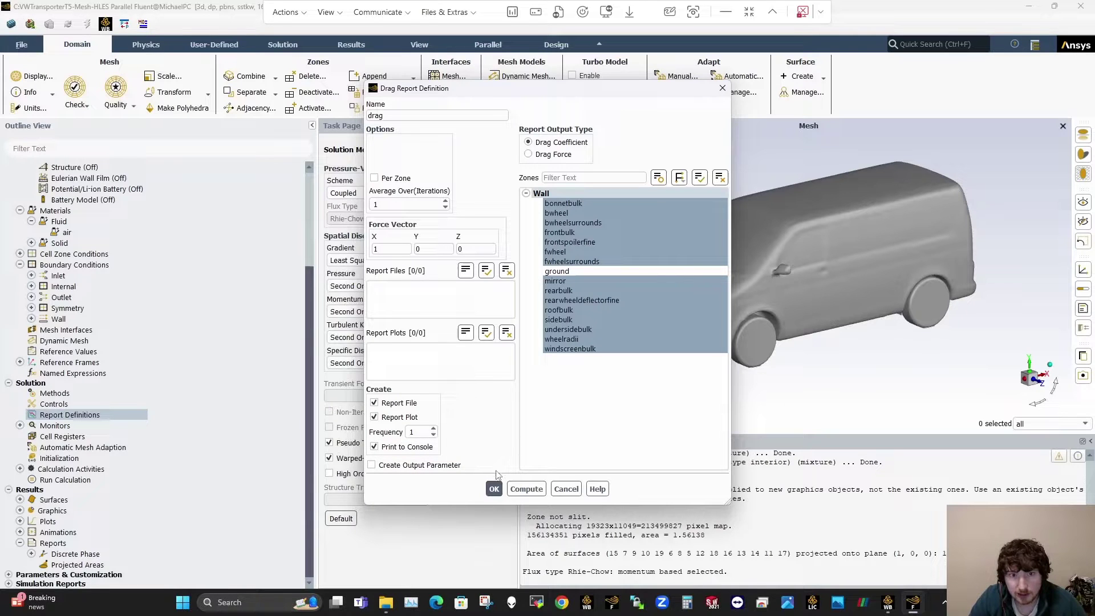
Confirm the drag report and start a new lift force report definition
{"action": "left_click", "coordinate": [494, 489]}
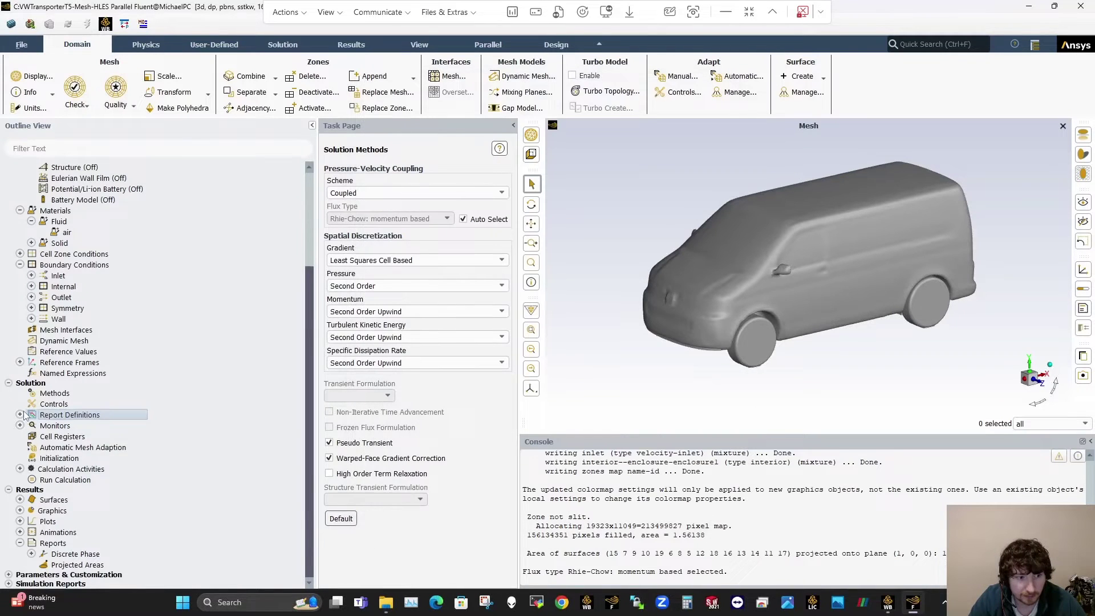
{"action": "right_click", "coordinate": [71, 415]}
{"action": "mouse_move", "coordinate": [119, 486]}
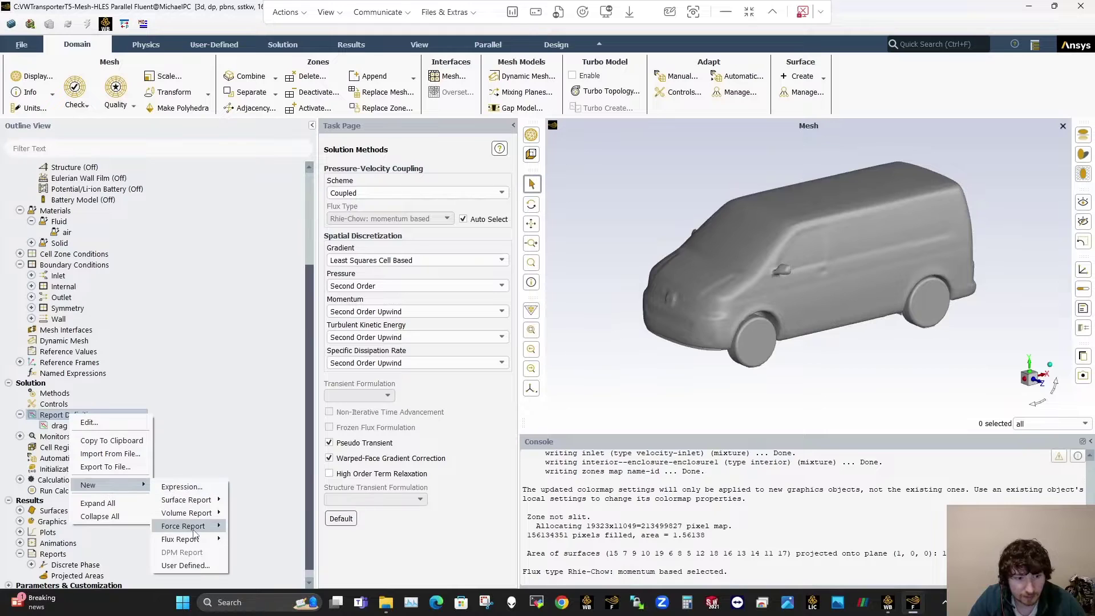
{"action": "mouse_move", "coordinate": [193, 530]}
{"action": "left_click", "coordinate": [246, 537]}
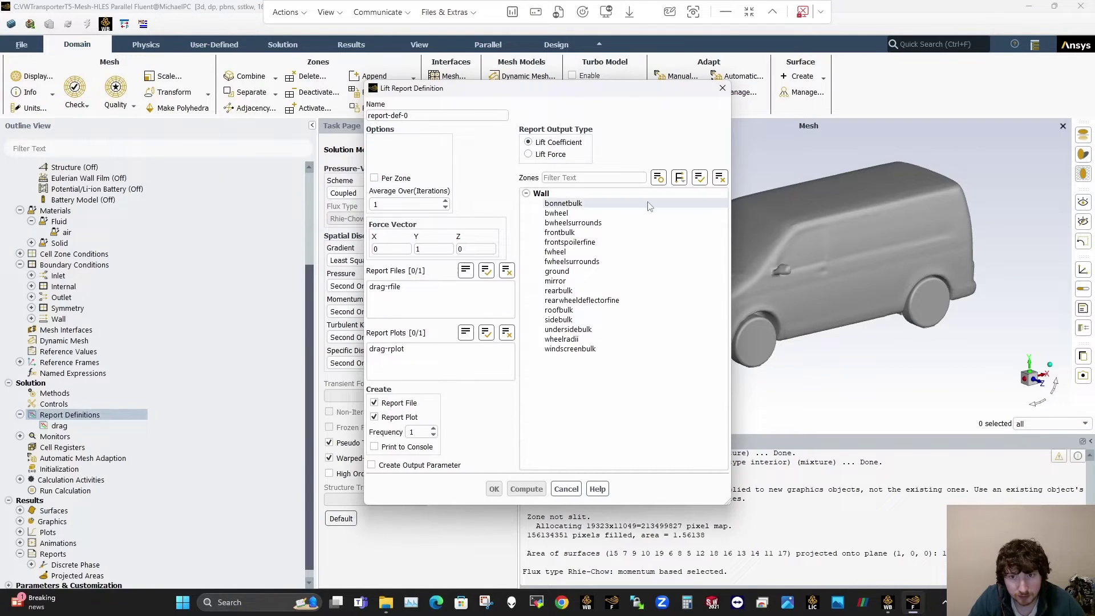
Name the report 'lift', cover all walls except ground, print to console, and confirm
{"action": "left_click", "coordinate": [697, 180]}
{"action": "left_click", "coordinate": [556, 272]}
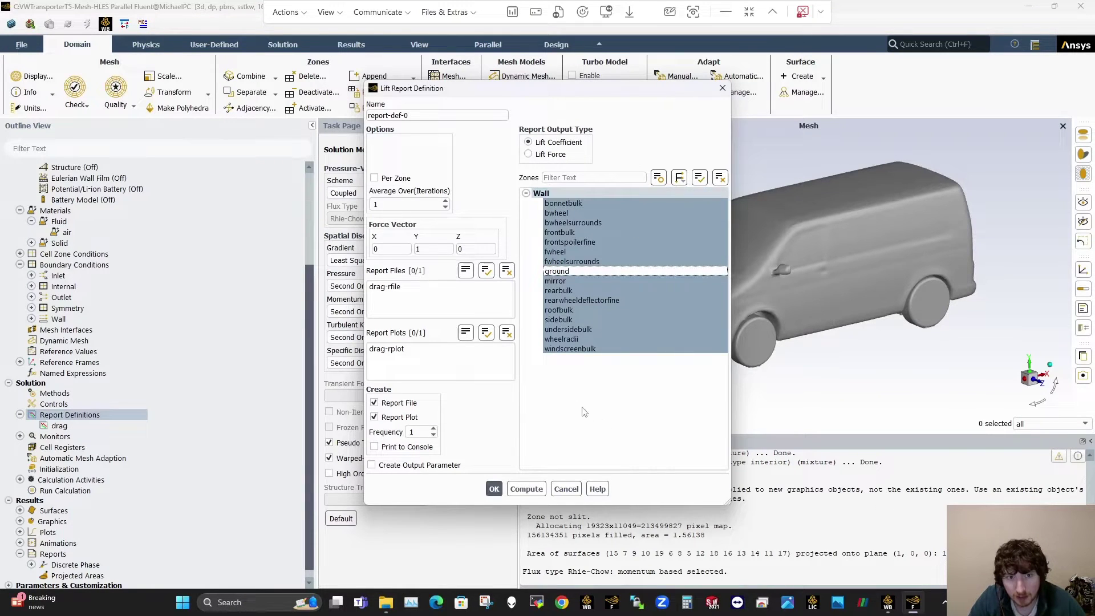
{"action": "triple_click", "coordinate": [415, 115]}
{"action": "type", "text": "lift"}
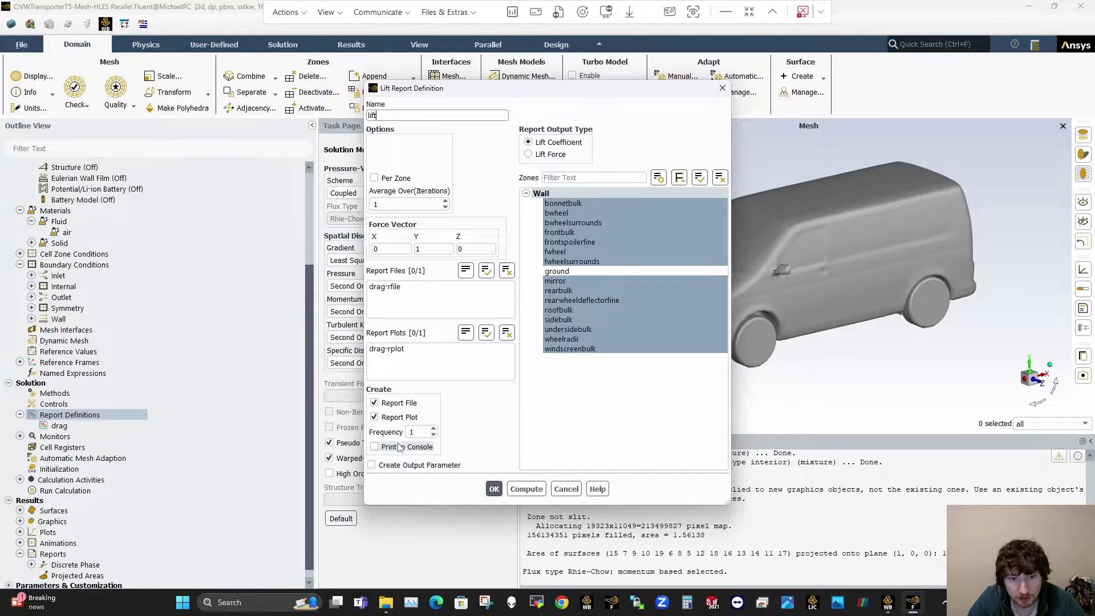
{"action": "left_click", "coordinate": [376, 446]}
{"action": "left_click", "coordinate": [495, 490]}
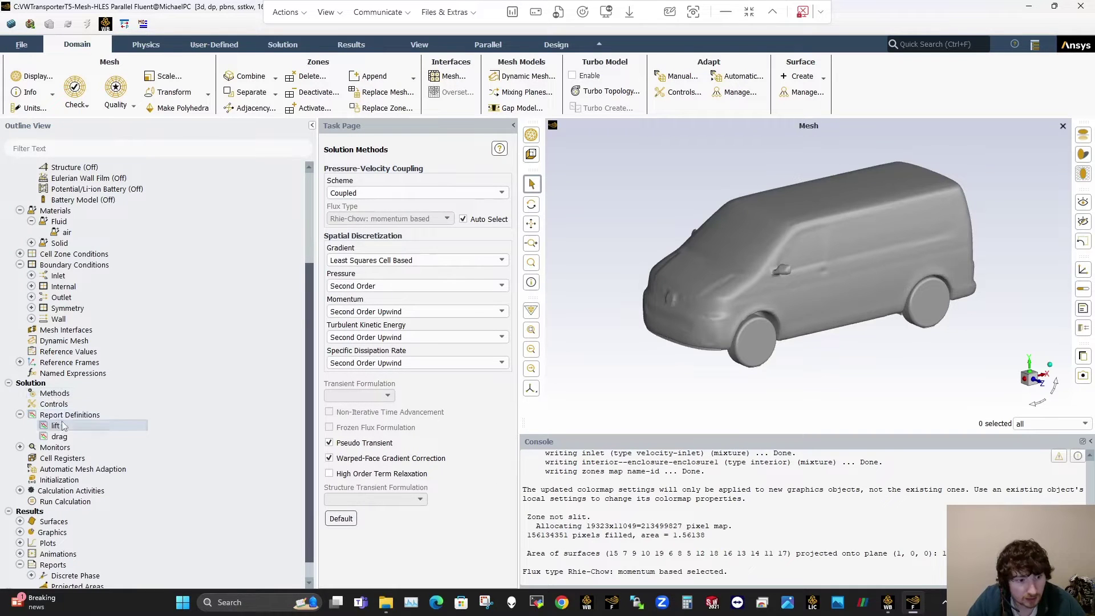
Start another drag force report definition named 'dragparts'
{"action": "right_click", "coordinate": [58, 423]}
{"action": "right_click", "coordinate": [58, 415]}
{"action": "mouse_move", "coordinate": [85, 489]}
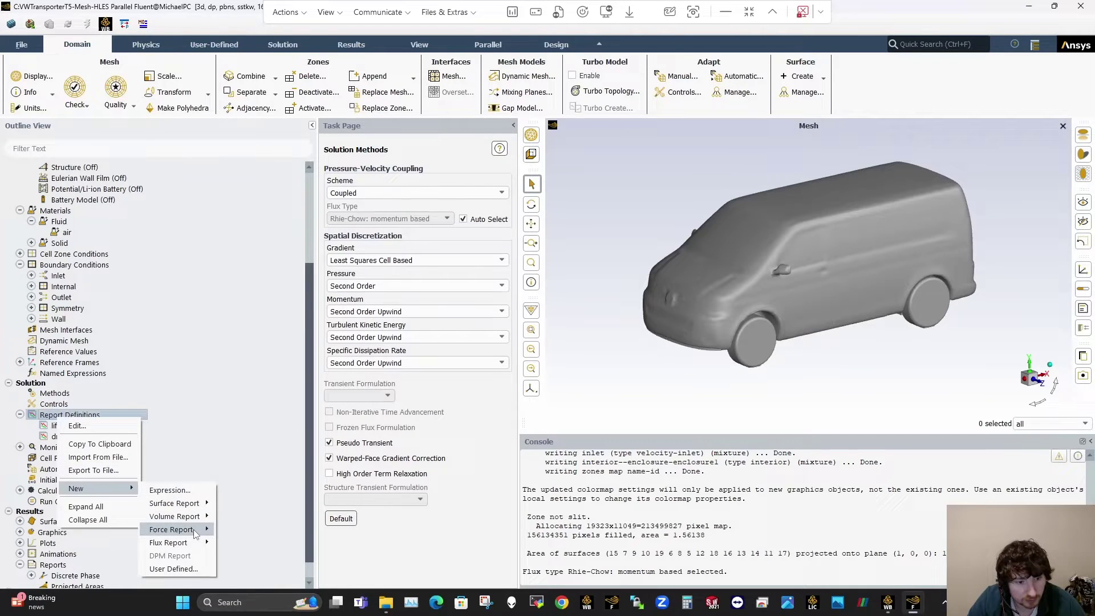
{"action": "mouse_move", "coordinate": [202, 529]}
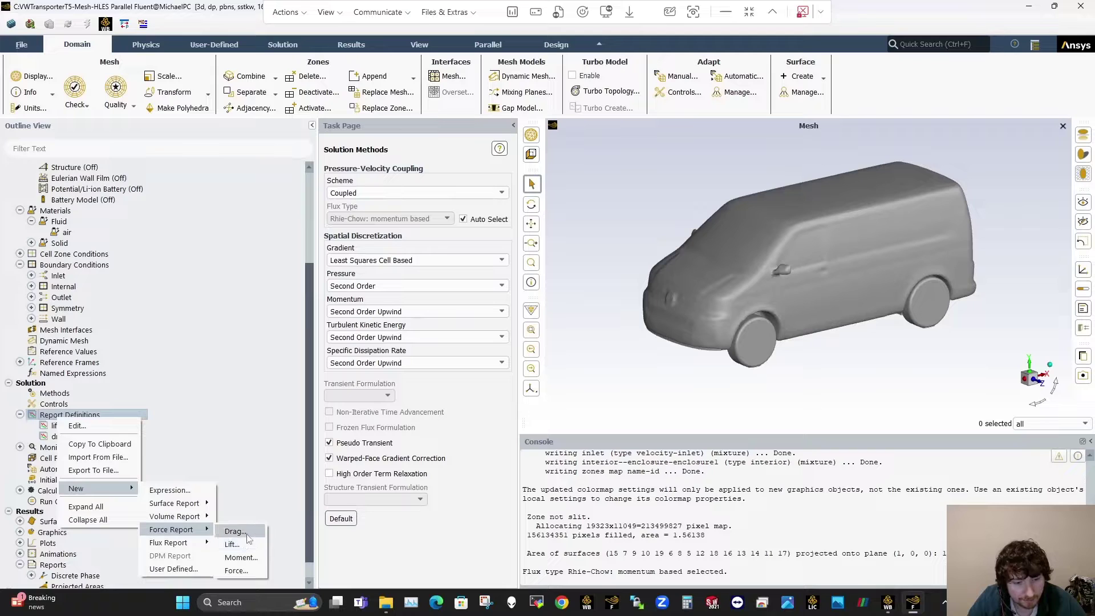
{"action": "left_click", "coordinate": [247, 532]}
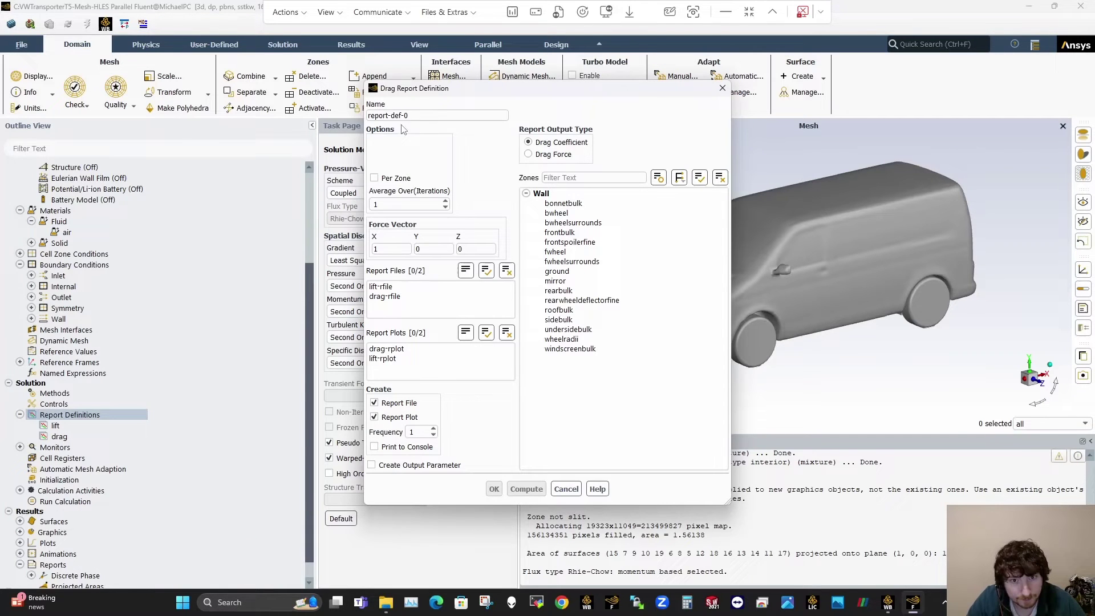
{"action": "triple_click", "coordinate": [419, 113]}
{"action": "type", "text": "d"}
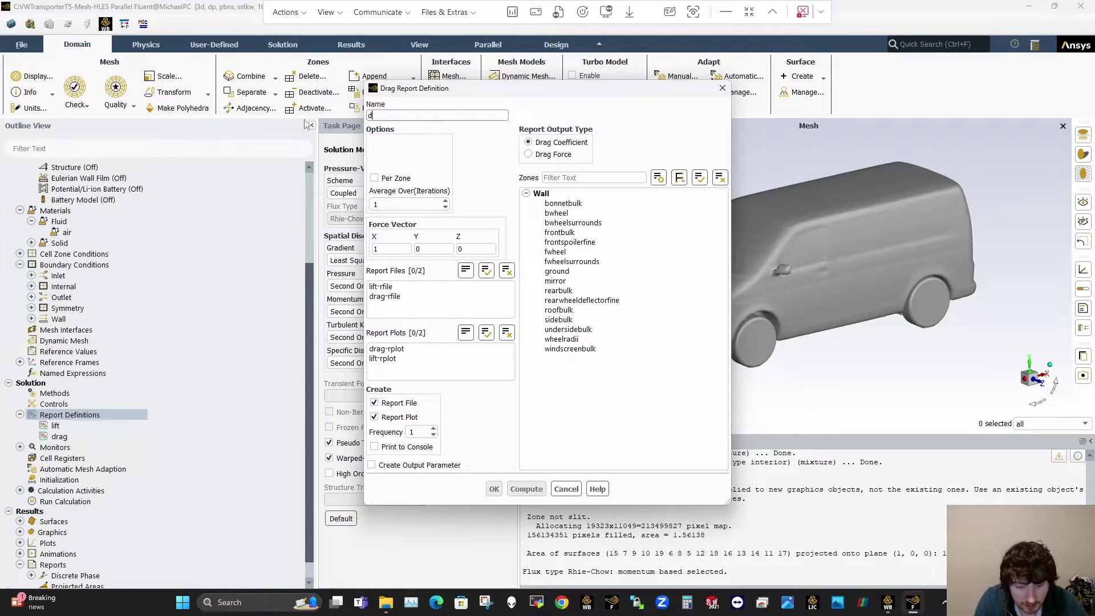
{"action": "type", "text": "ragparts"}
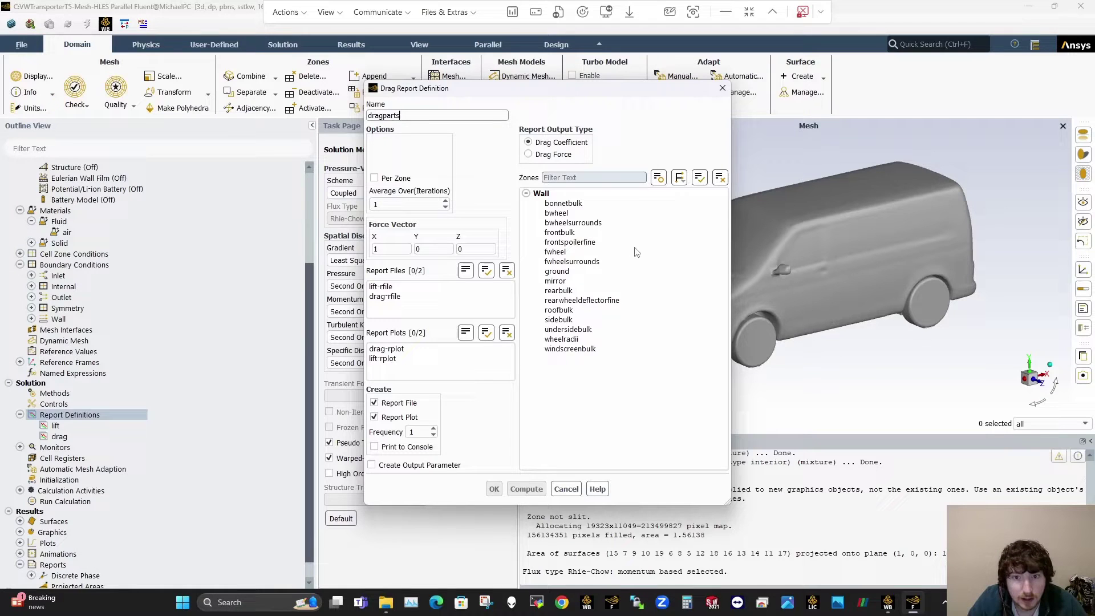
Select all wall zones except ground, enable Per Zone, confirm, and switch to Excel
{"action": "left_click", "coordinate": [610, 195]}
{"action": "left_click", "coordinate": [566, 273]}
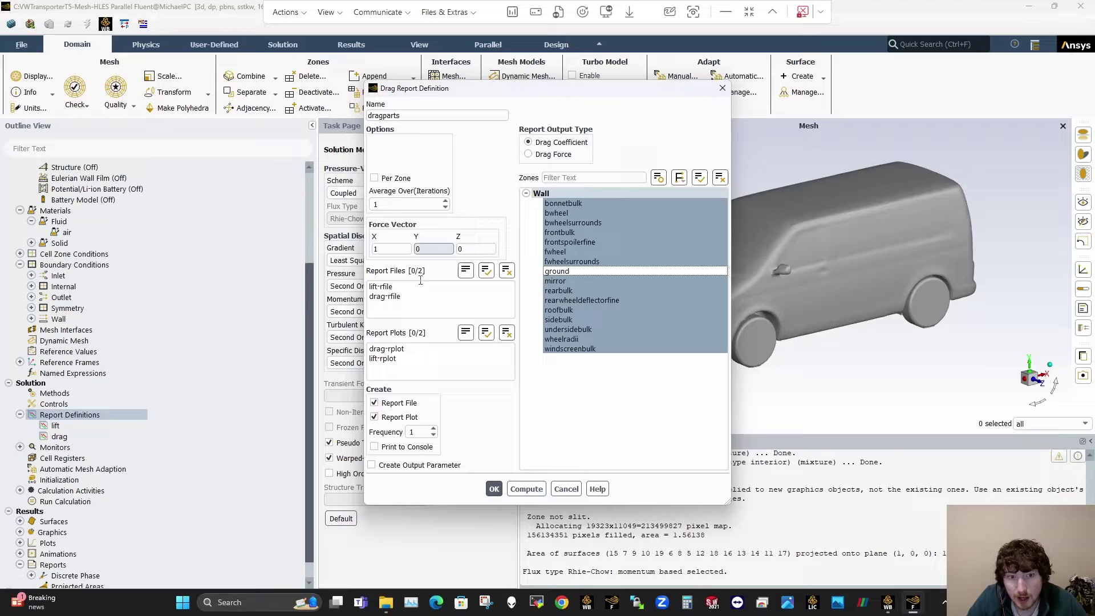
{"action": "left_click", "coordinate": [387, 181]}
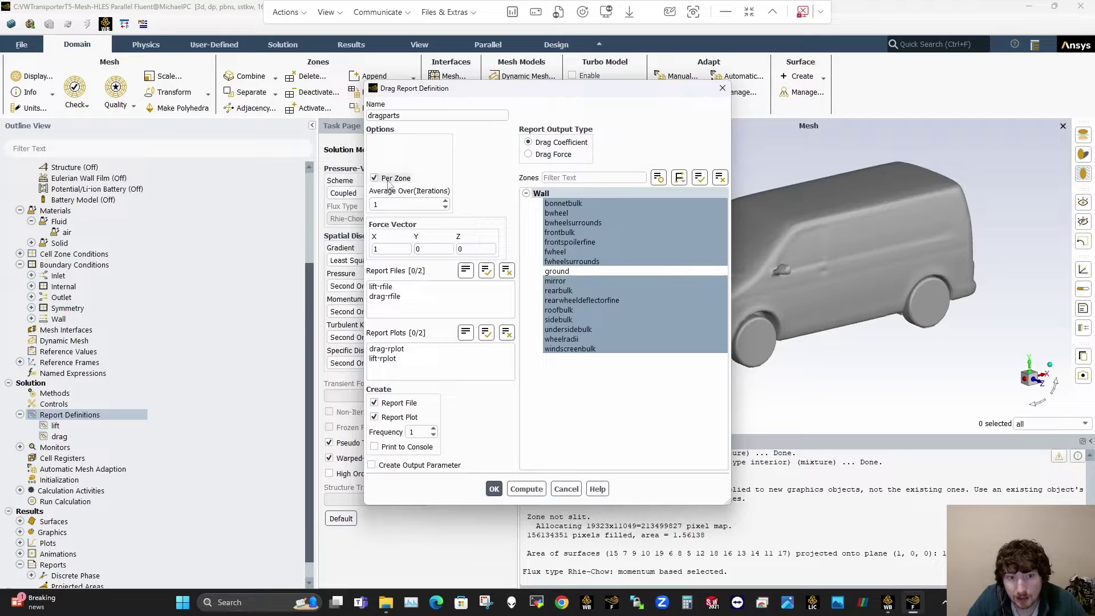
{"action": "left_click", "coordinate": [494, 489]}
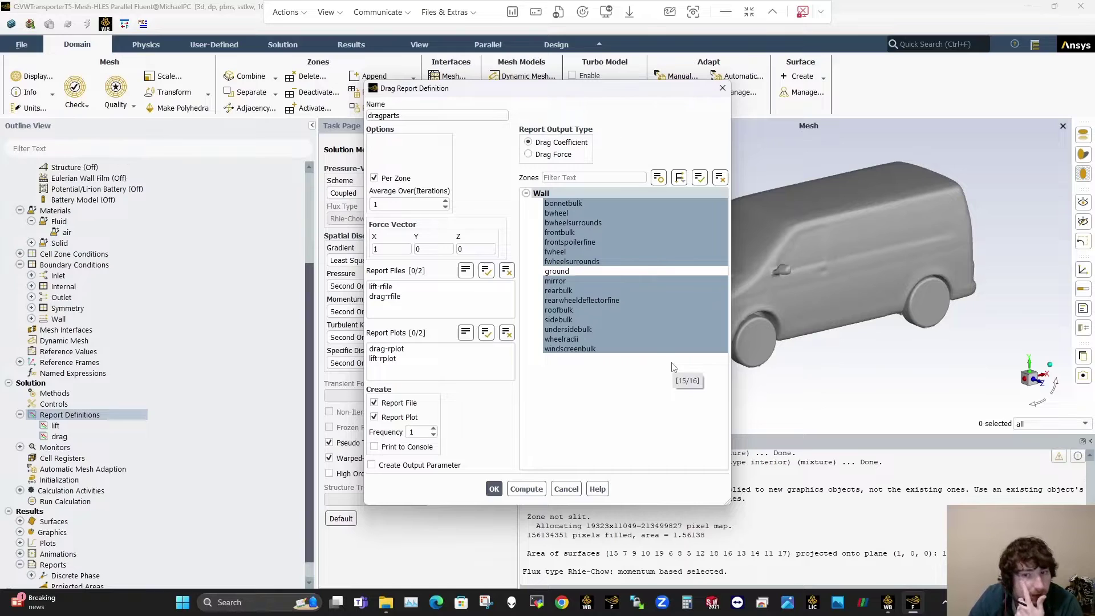
{"action": "left_click", "coordinate": [494, 489]}
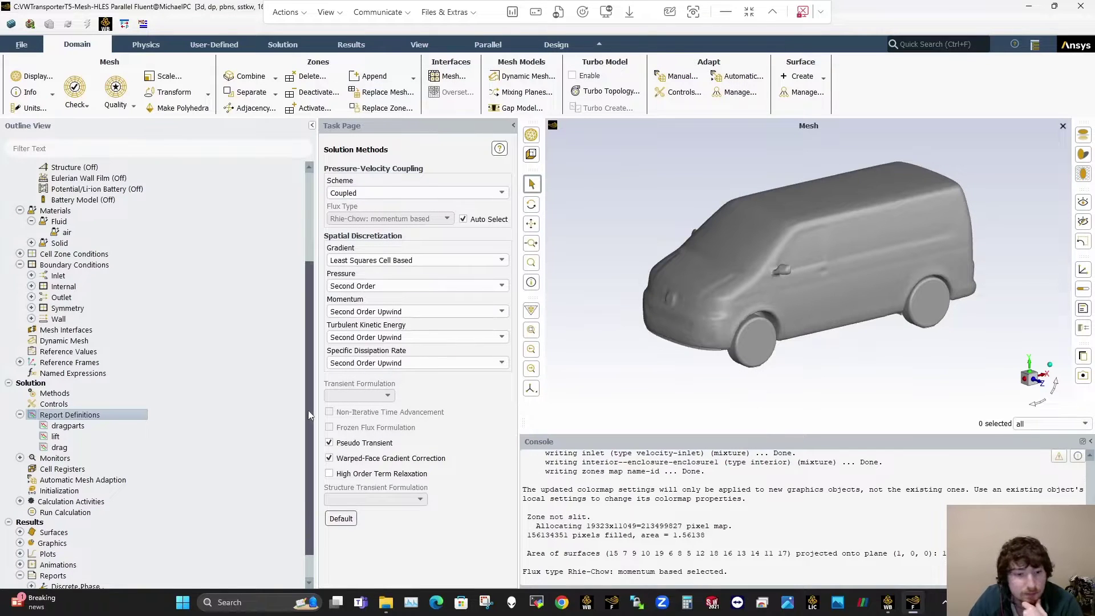
{"action": "scroll", "coordinate": [309, 414], "scroll_direction": "down", "scroll_amount": 1}
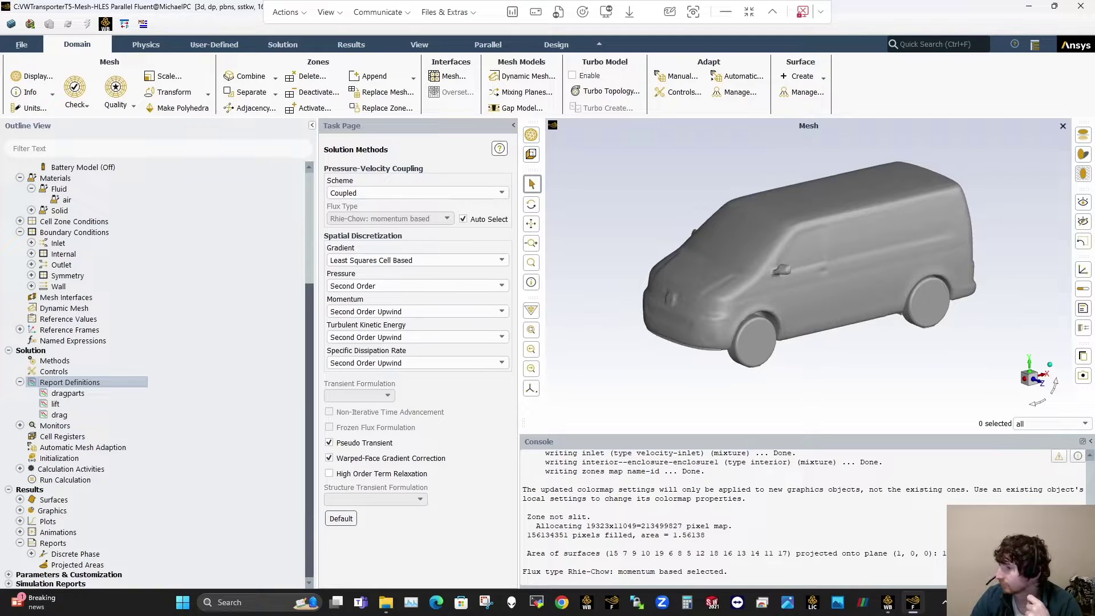
{"action": "key", "text": "alt+Tab"}
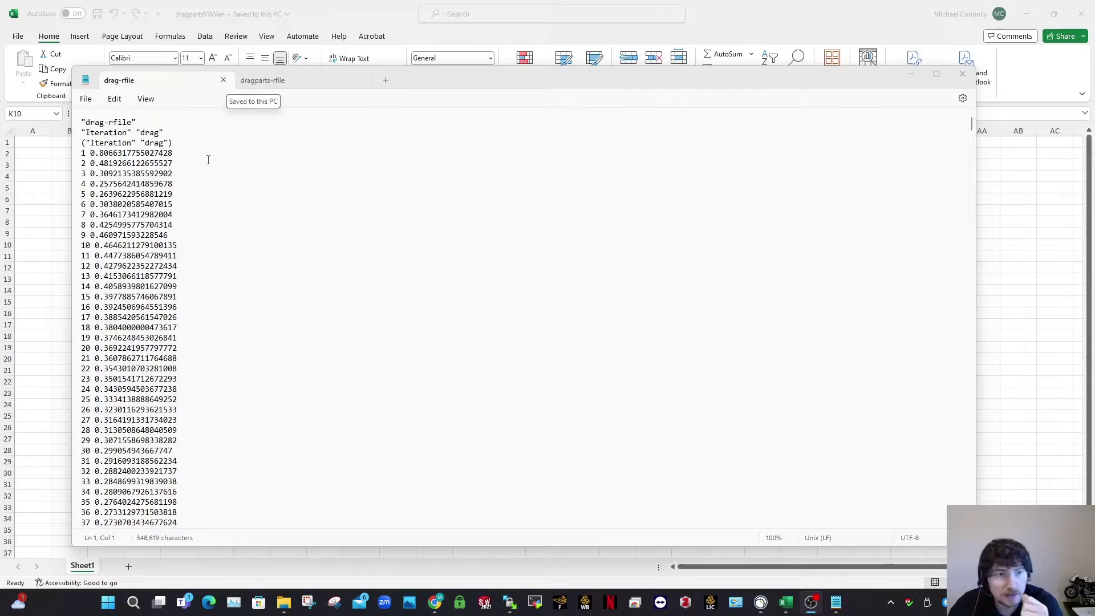
{"action": "scroll", "coordinate": [206, 162], "scroll_direction": "down", "scroll_amount": 12}
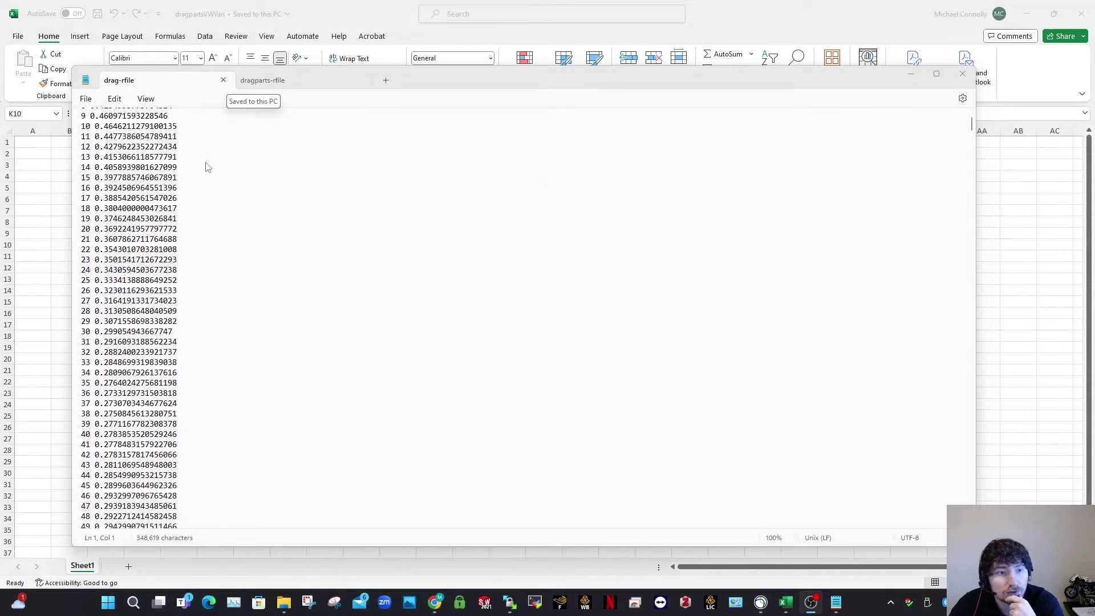
{"action": "scroll", "coordinate": [208, 165], "scroll_direction": "down", "scroll_amount": 19}
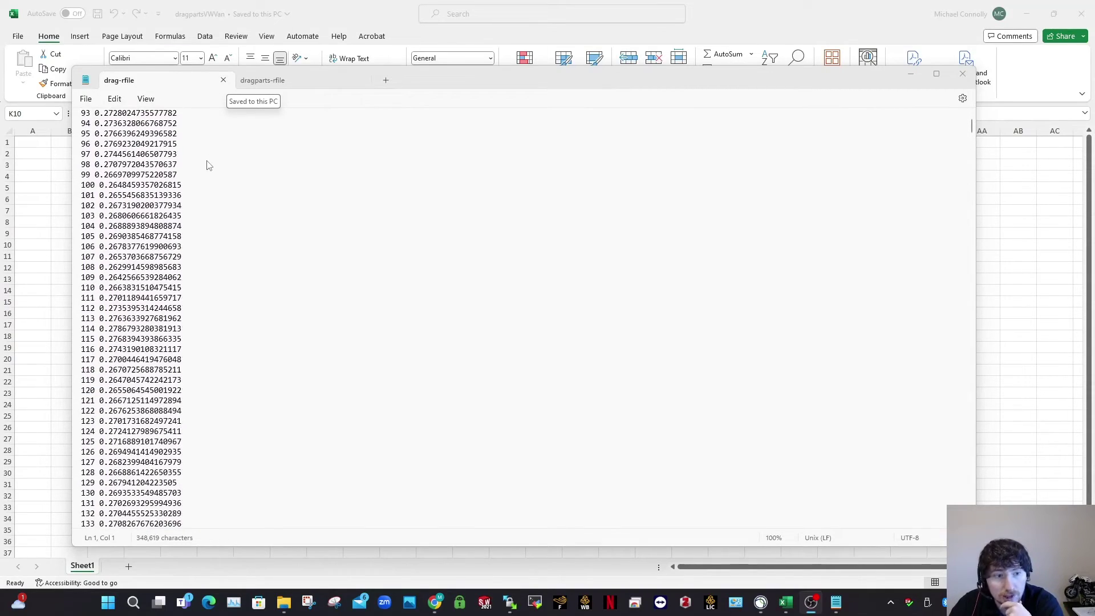
{"action": "scroll", "coordinate": [202, 272], "scroll_direction": "down", "scroll_amount": 19}
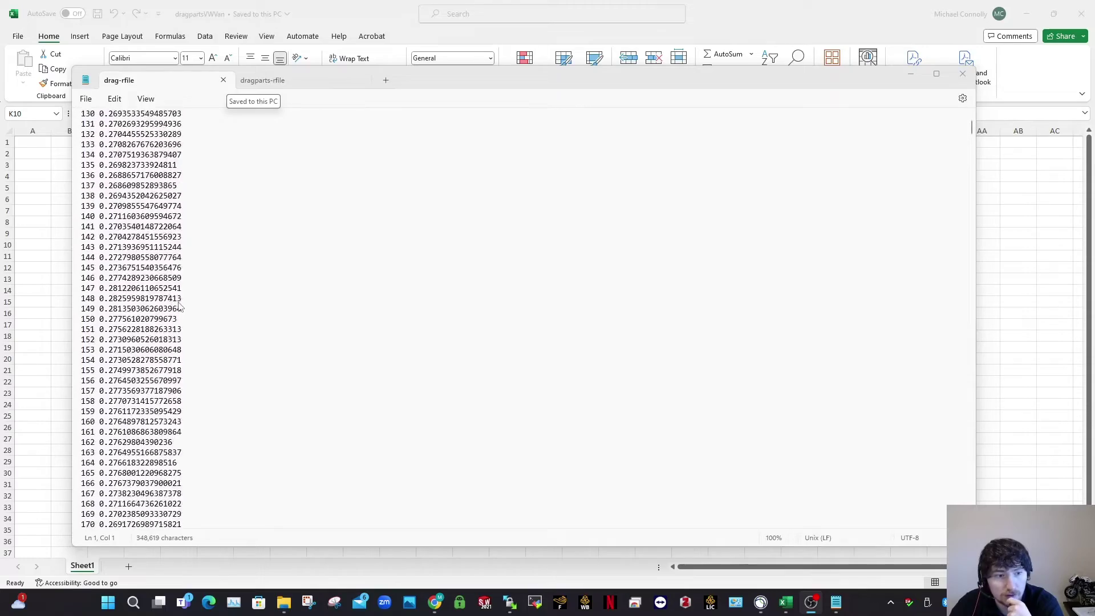
{"action": "scroll", "coordinate": [165, 315], "scroll_direction": "down", "scroll_amount": 20}
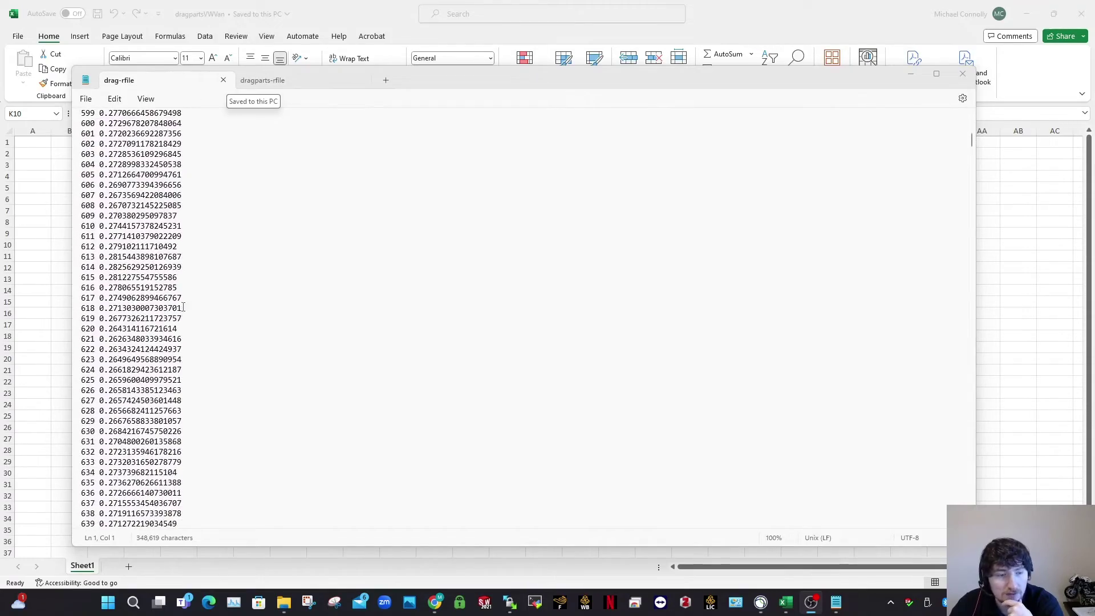
{"action": "scroll", "coordinate": [190, 308], "scroll_direction": "down", "scroll_amount": 20}
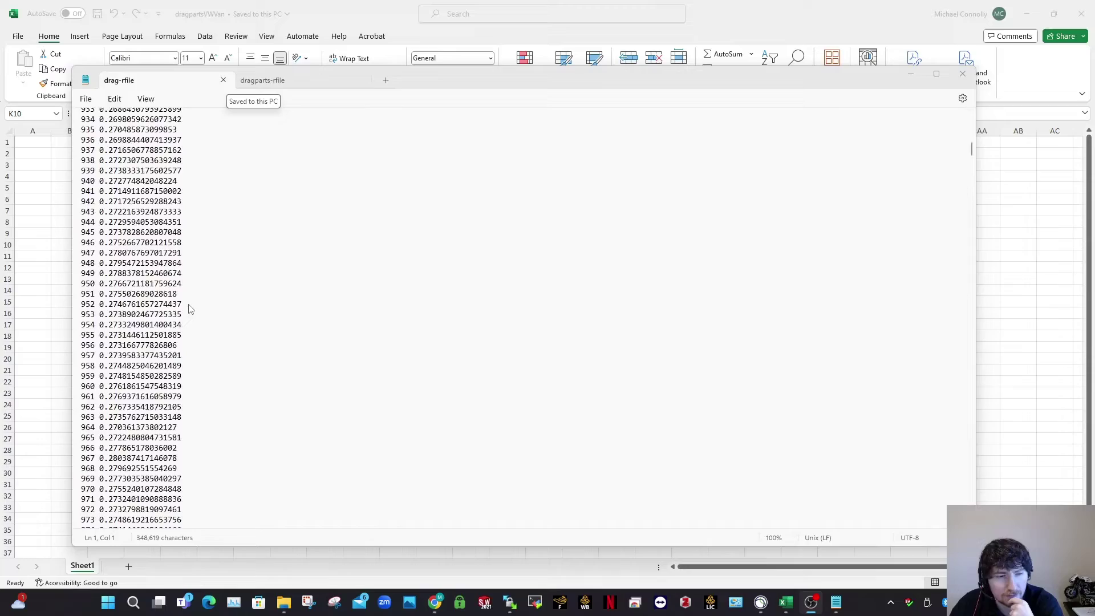
{"action": "scroll", "coordinate": [190, 309], "scroll_direction": "down", "scroll_amount": 20}
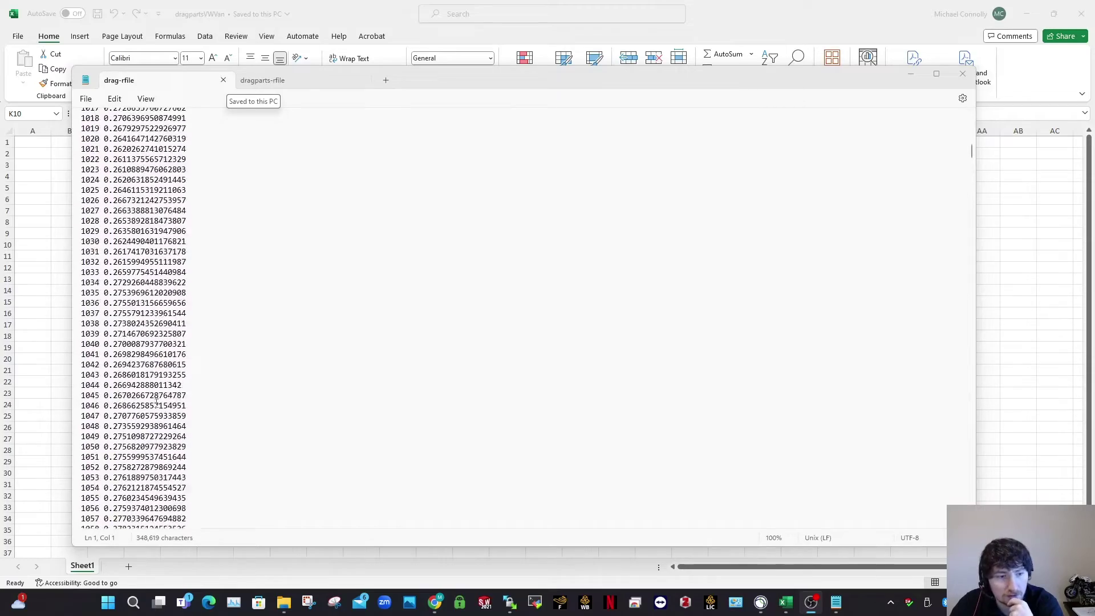
{"action": "scroll", "coordinate": [133, 392], "scroll_direction": "down", "scroll_amount": 20}
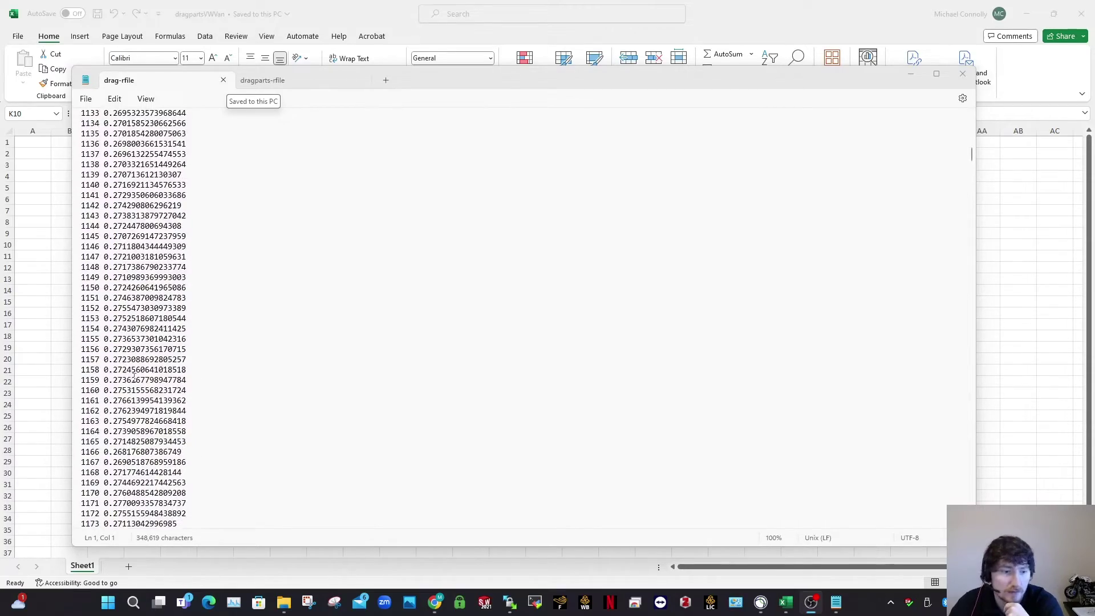
{"action": "scroll", "coordinate": [135, 381], "scroll_direction": "down", "scroll_amount": 20}
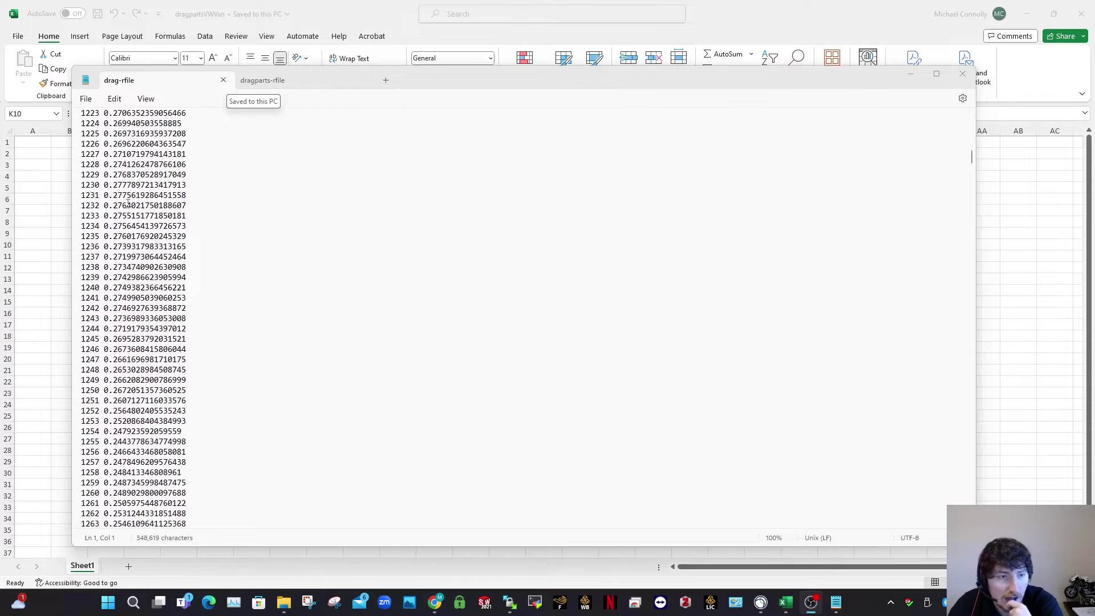
{"action": "scroll", "coordinate": [124, 183], "scroll_direction": "up", "scroll_amount": 1}
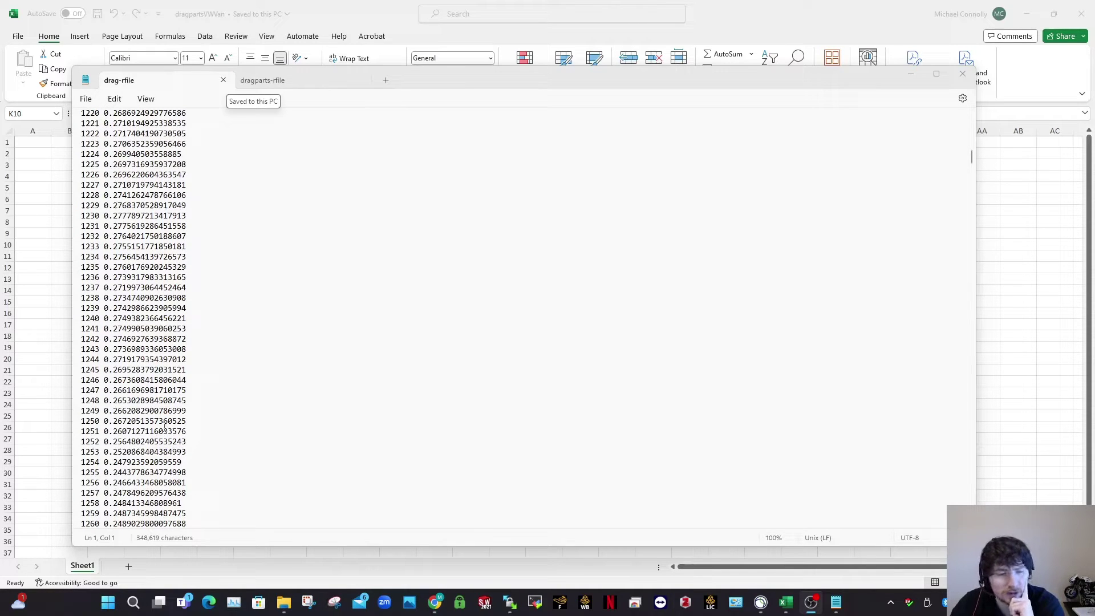
{"action": "scroll", "coordinate": [202, 313], "scroll_direction": "down", "scroll_amount": 5}
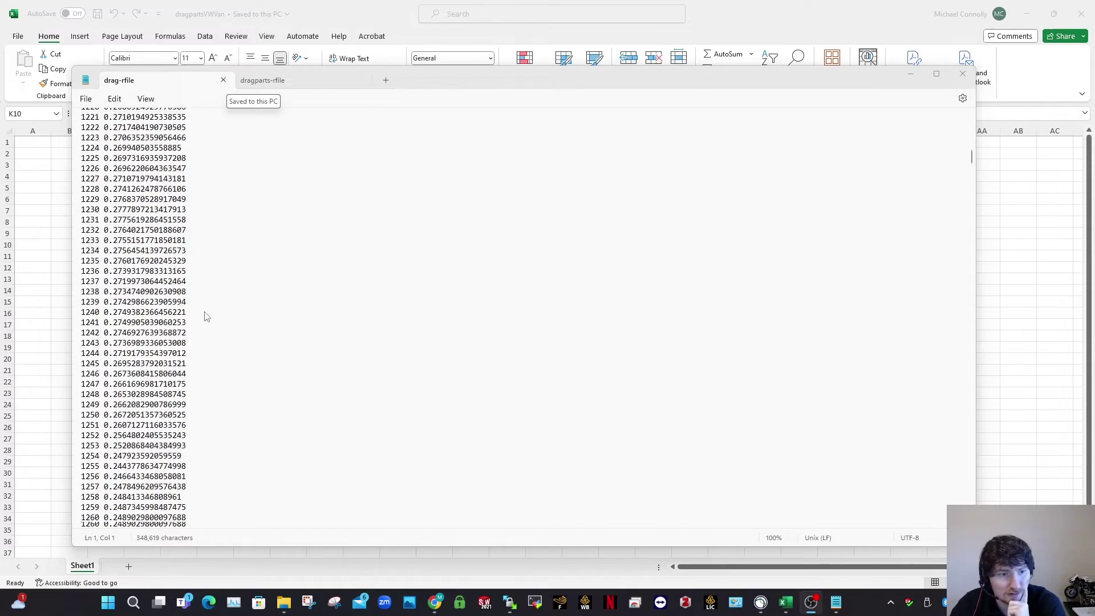
{"action": "scroll", "coordinate": [202, 313], "scroll_direction": "down", "scroll_amount": 15}
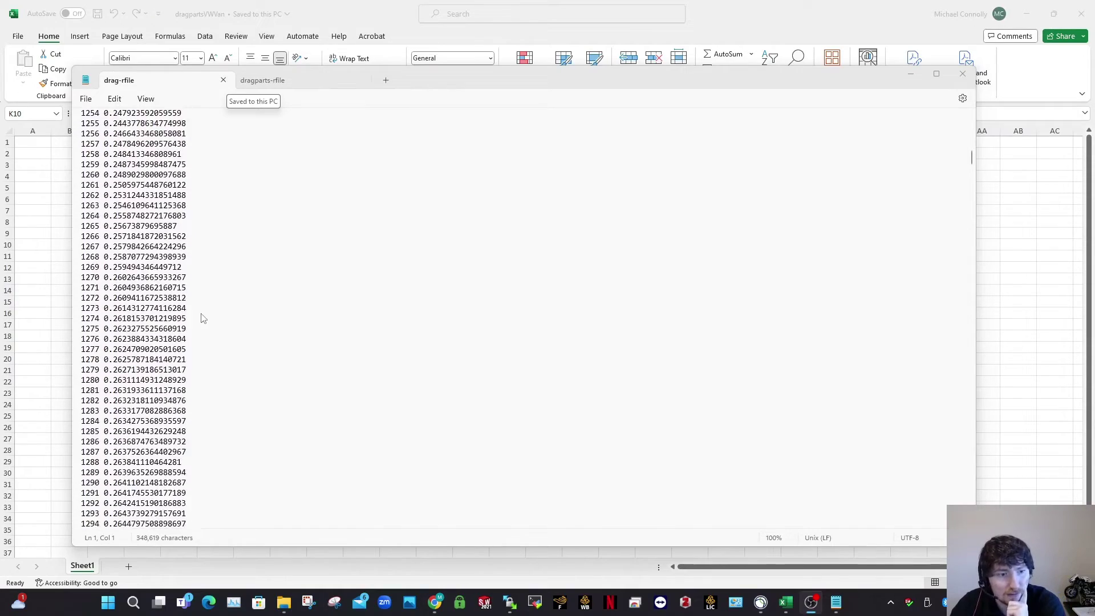
Select and copy the entire contents of the dragparts-rfile tab in Notepad
{"action": "left_click", "coordinate": [261, 80]}
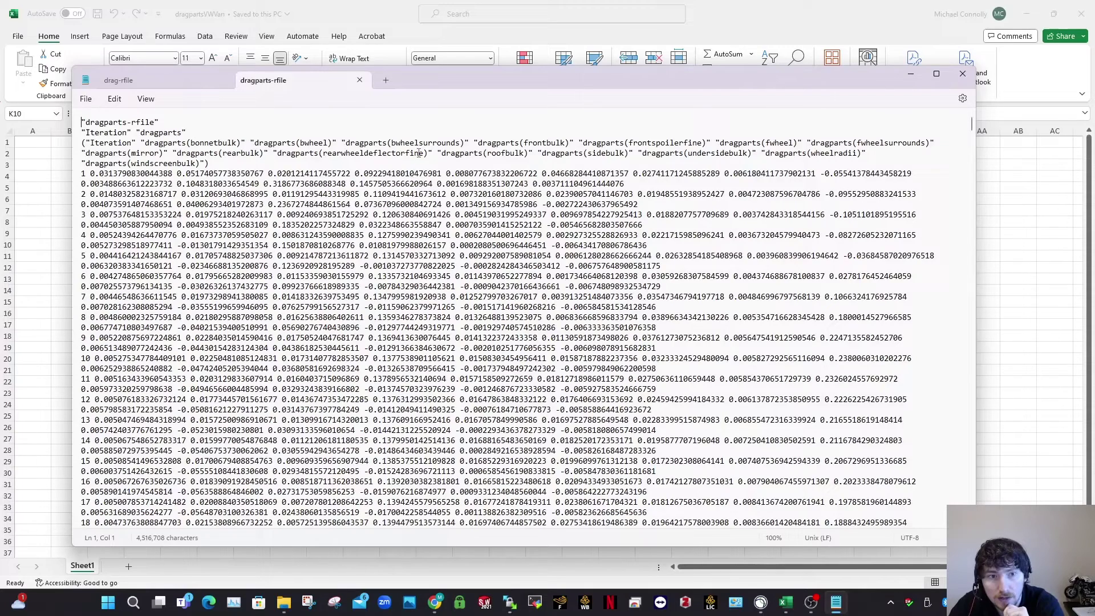
{"action": "right_click", "coordinate": [222, 163]}
{"action": "left_click", "coordinate": [235, 291]}
{"action": "right_click", "coordinate": [236, 281]}
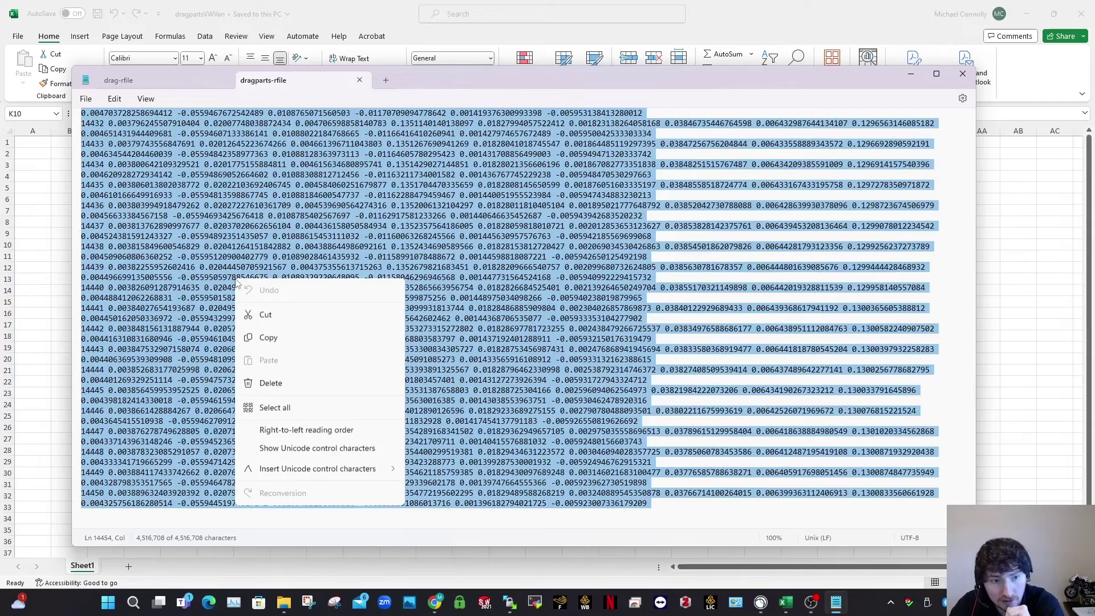
{"action": "left_click", "coordinate": [287, 340]}
Paste the copied dragparts data into Sheet1 starting at cell A1
{"action": "left_click", "coordinate": [46, 234]}
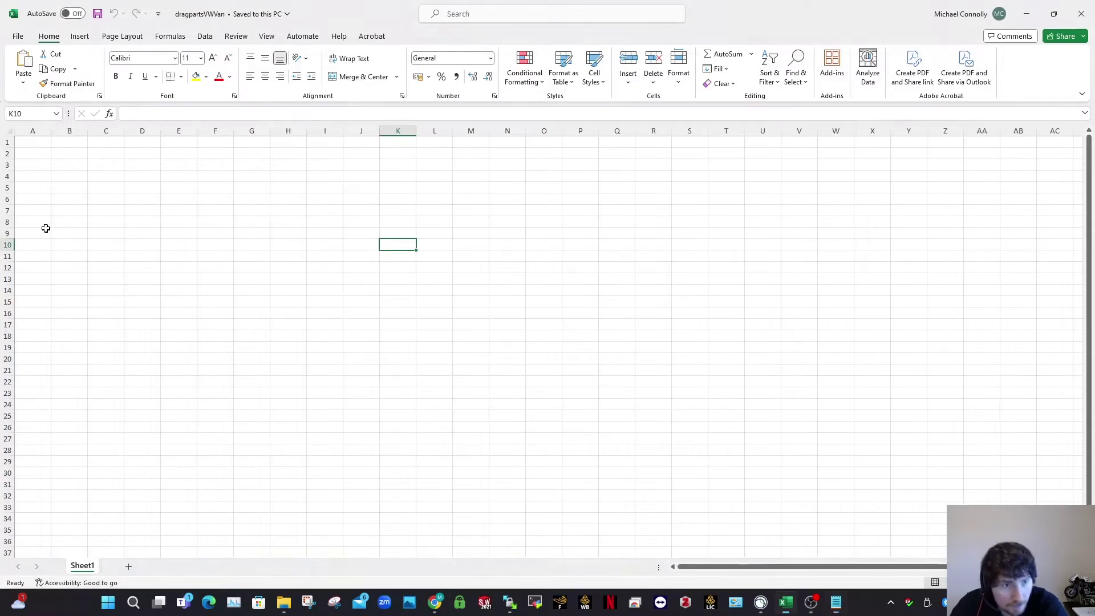
{"action": "left_click", "coordinate": [39, 140]}
{"action": "key", "text": "ctrl+v"}
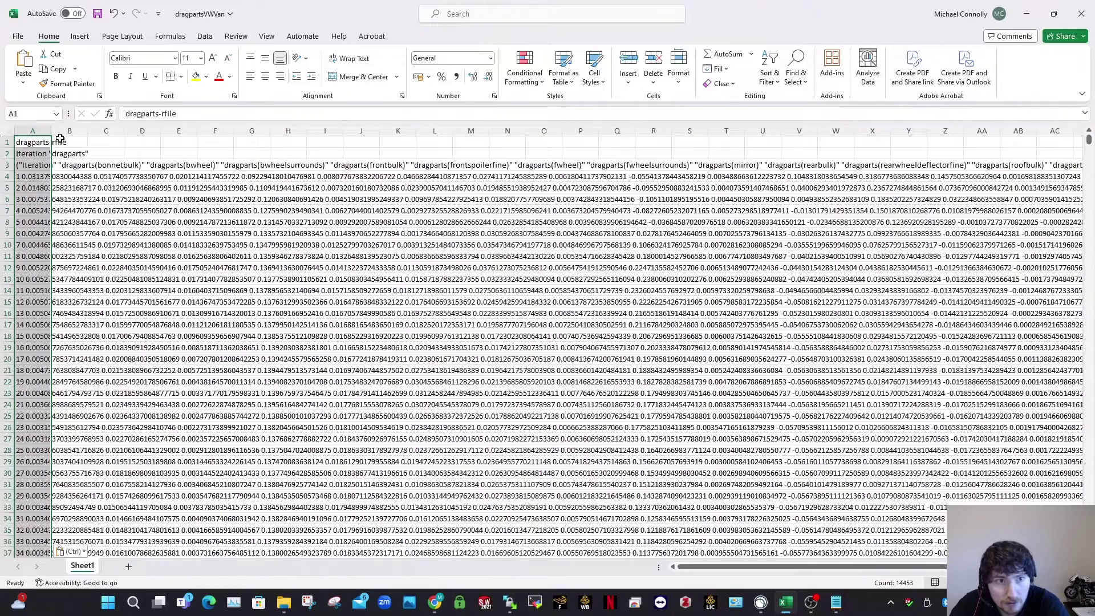
Split the pasted text into columns with Text to Columns, delimited by Space
{"action": "left_click", "coordinate": [205, 36]}
{"action": "left_click", "coordinate": [623, 81]}
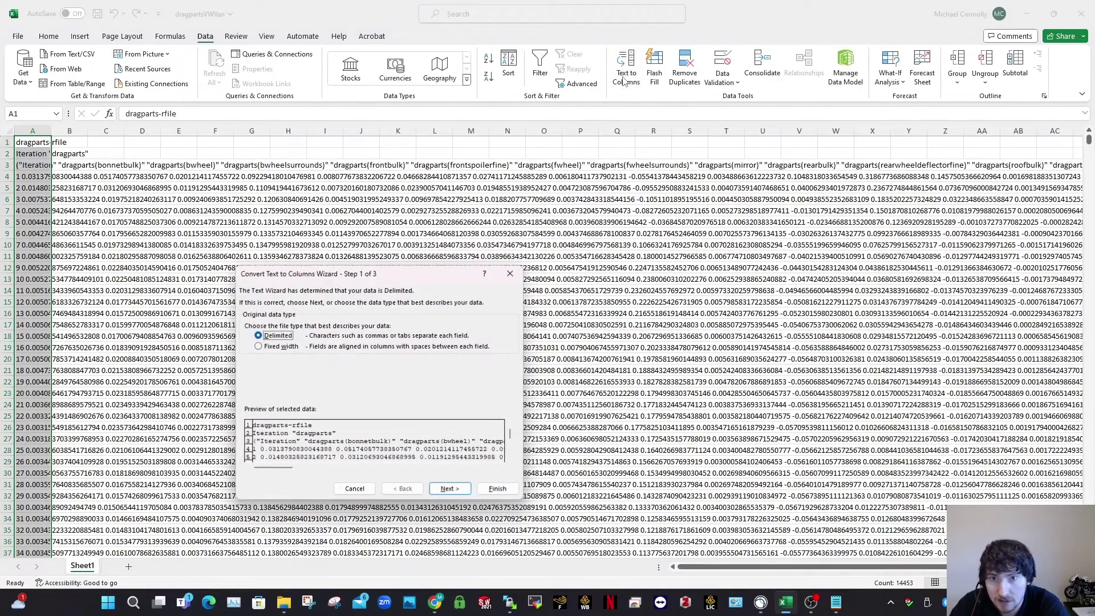
{"action": "left_click", "coordinate": [450, 488]}
{"action": "left_click", "coordinate": [262, 357]}
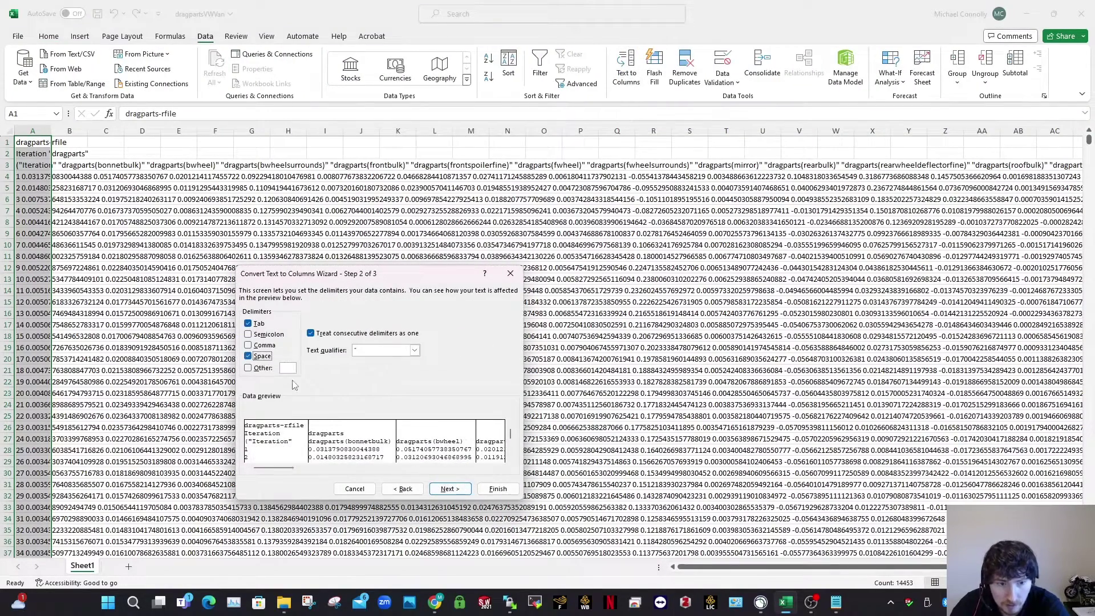
{"action": "left_click", "coordinate": [450, 488]}
{"action": "left_click", "coordinate": [497, 489]}
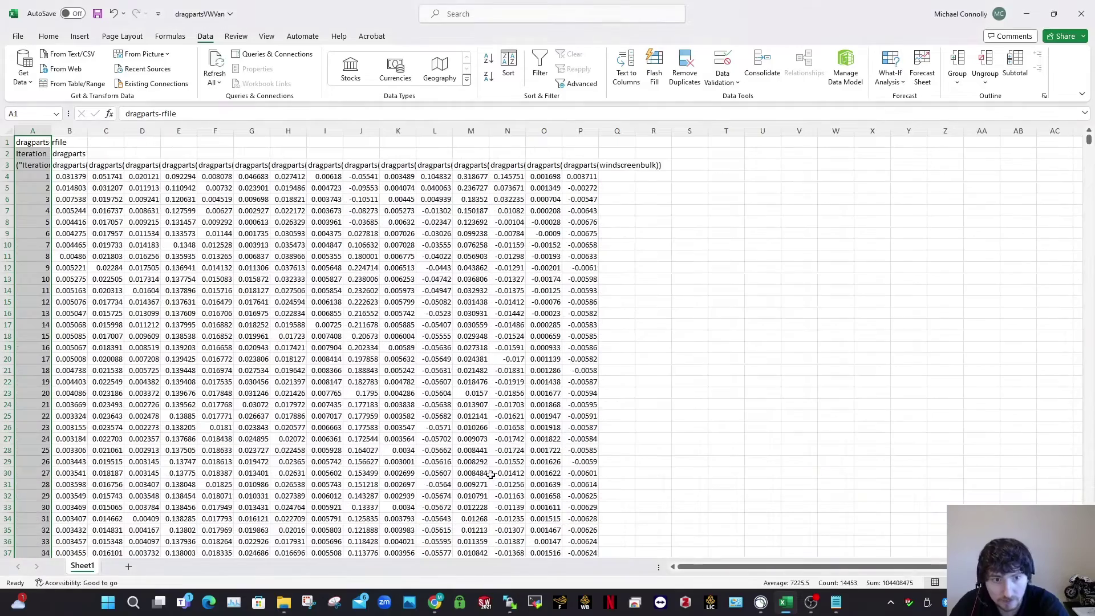
{"action": "left_click", "coordinate": [777, 257]}
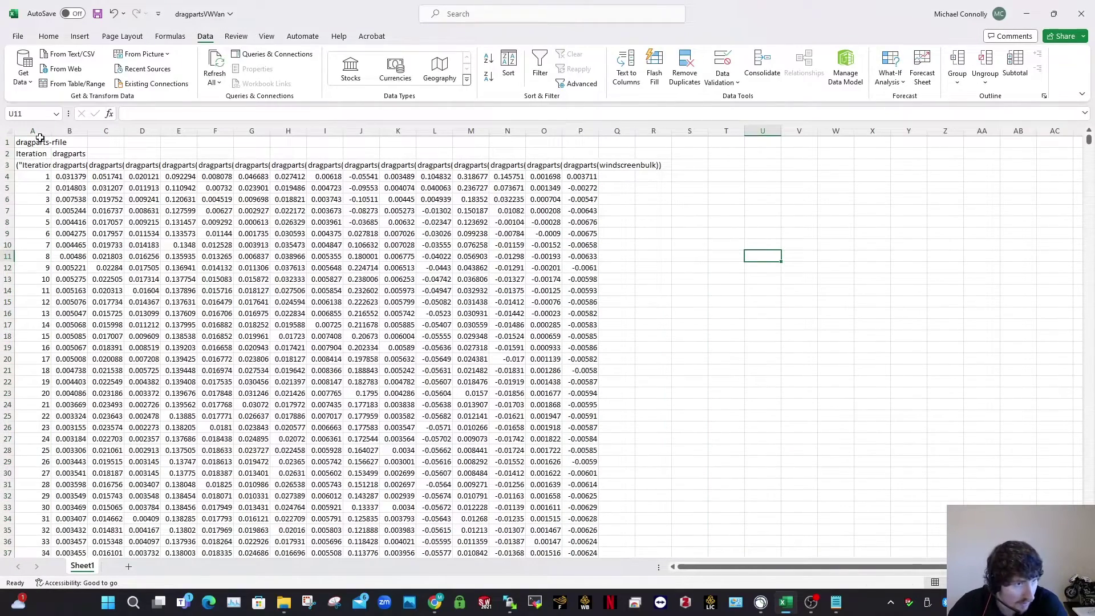
Delete title rows 1–2 and clear the Iteration label from A1
{"action": "left_click_drag", "start_coordinate": [7, 142], "coordinate": [7, 153]}
{"action": "right_click", "coordinate": [6, 153]}
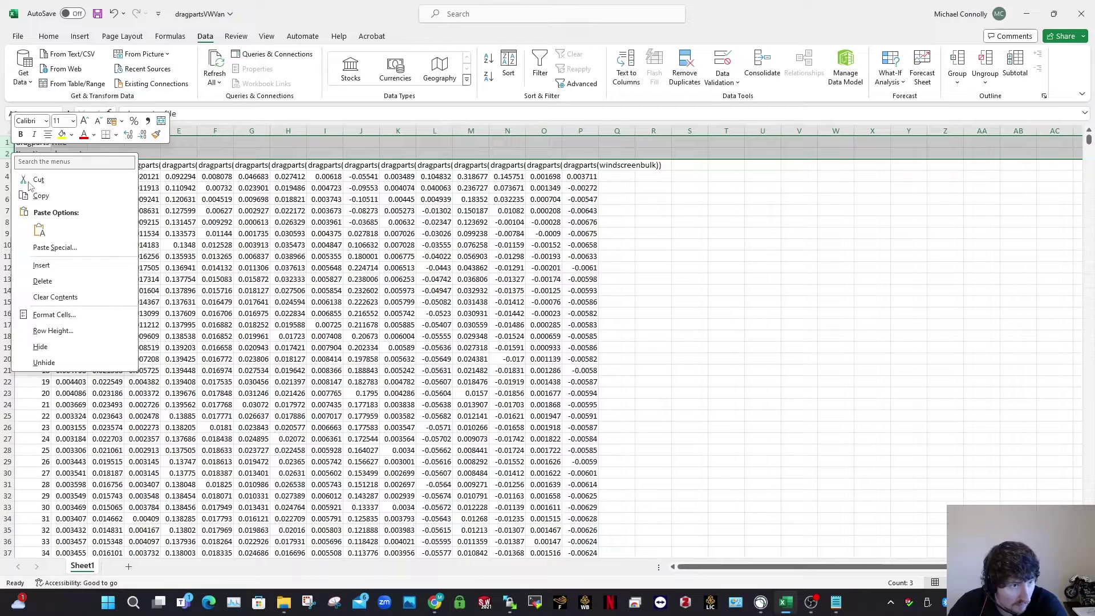
{"action": "left_click", "coordinate": [57, 281]}
{"action": "left_click", "coordinate": [629, 211]}
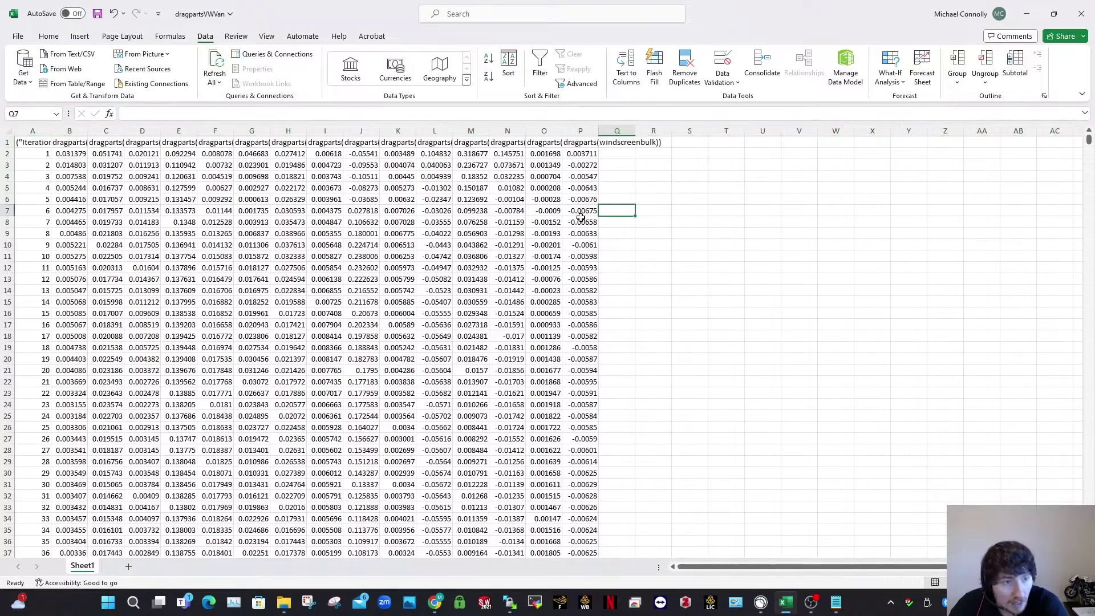
{"action": "left_click", "coordinate": [38, 142]}
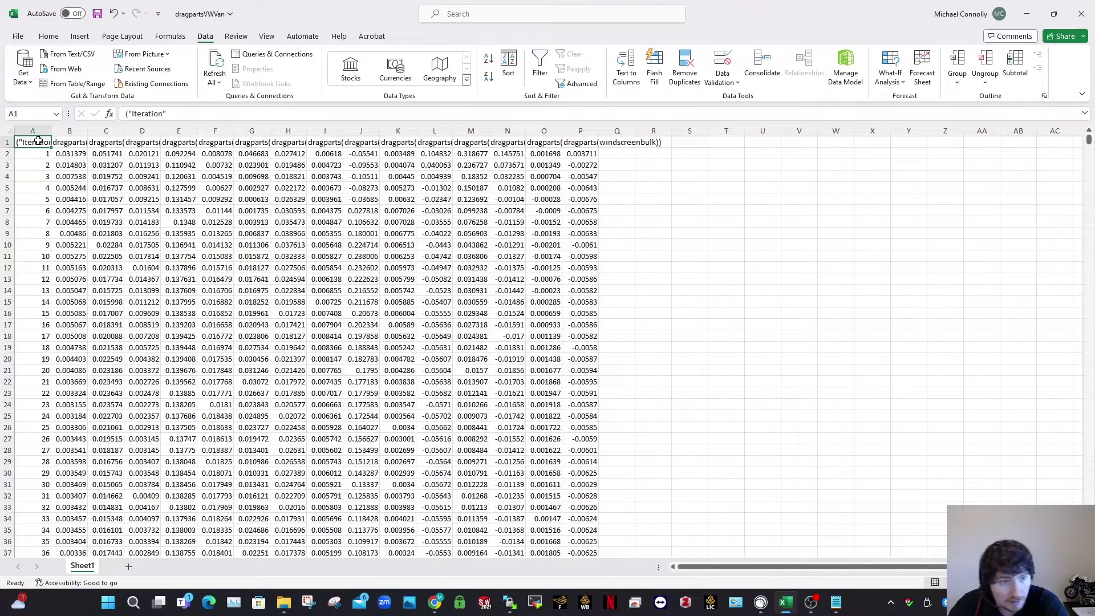
{"action": "key", "text": "Delete"}
{"action": "left_click", "coordinate": [611, 215]}
{"action": "left_click", "coordinate": [70, 144]}
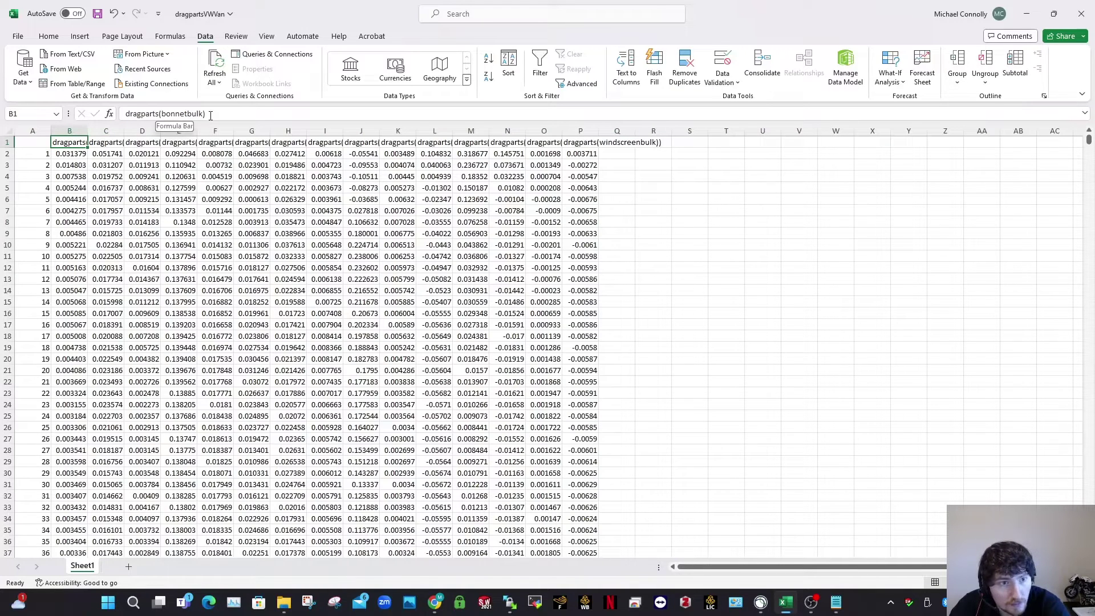
{"action": "left_click", "coordinate": [640, 258]}
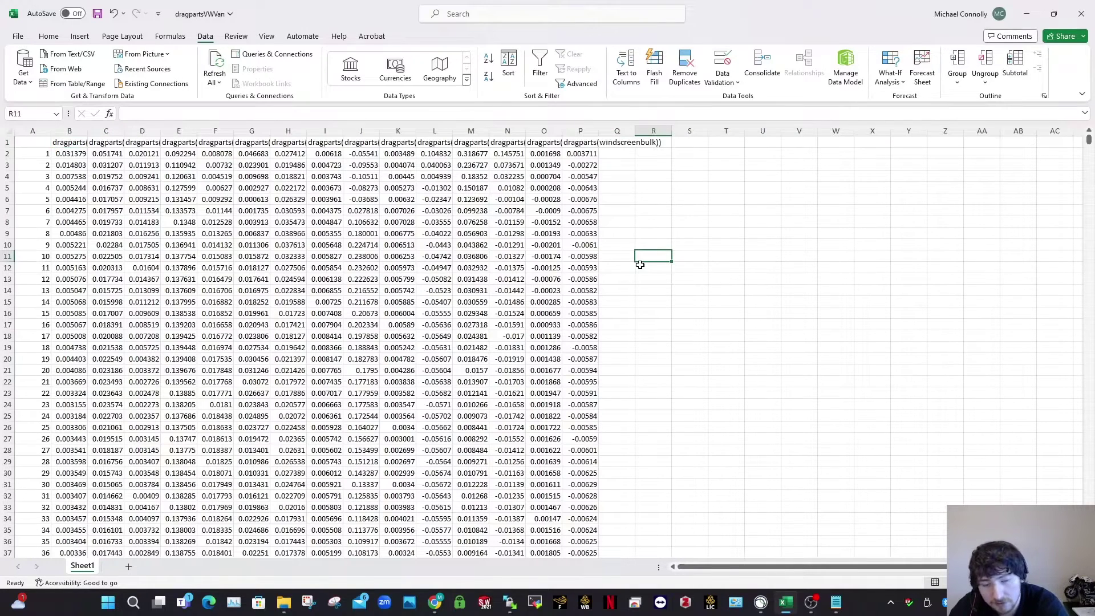
Replace 'dragparts' with nothing across the sheet to strip the header prefix
{"action": "key", "text": "ctrl+h"}
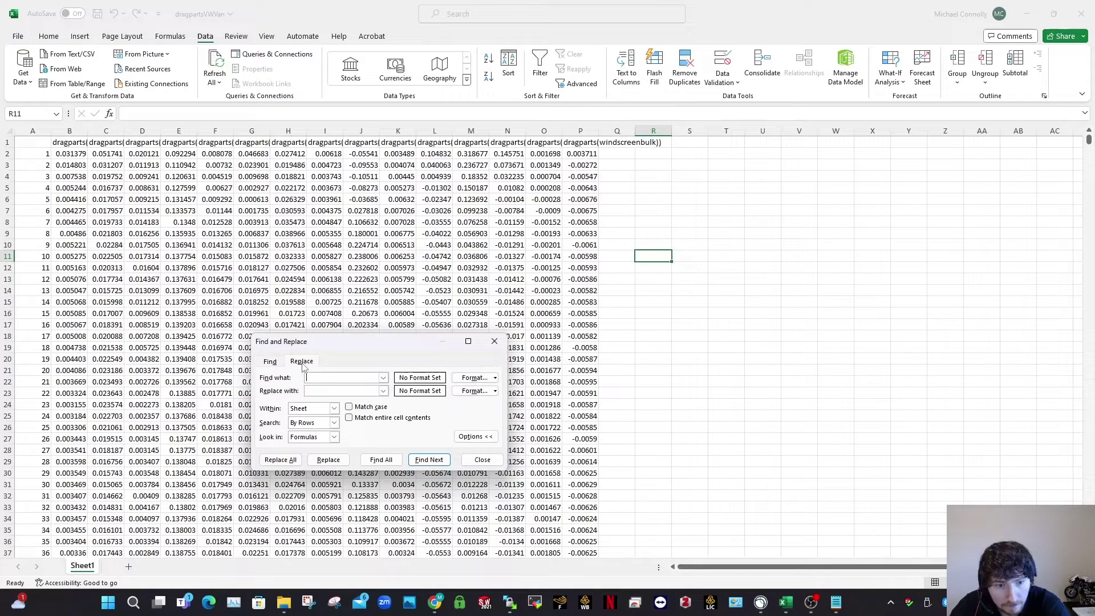
{"action": "type", "text": "dr"}
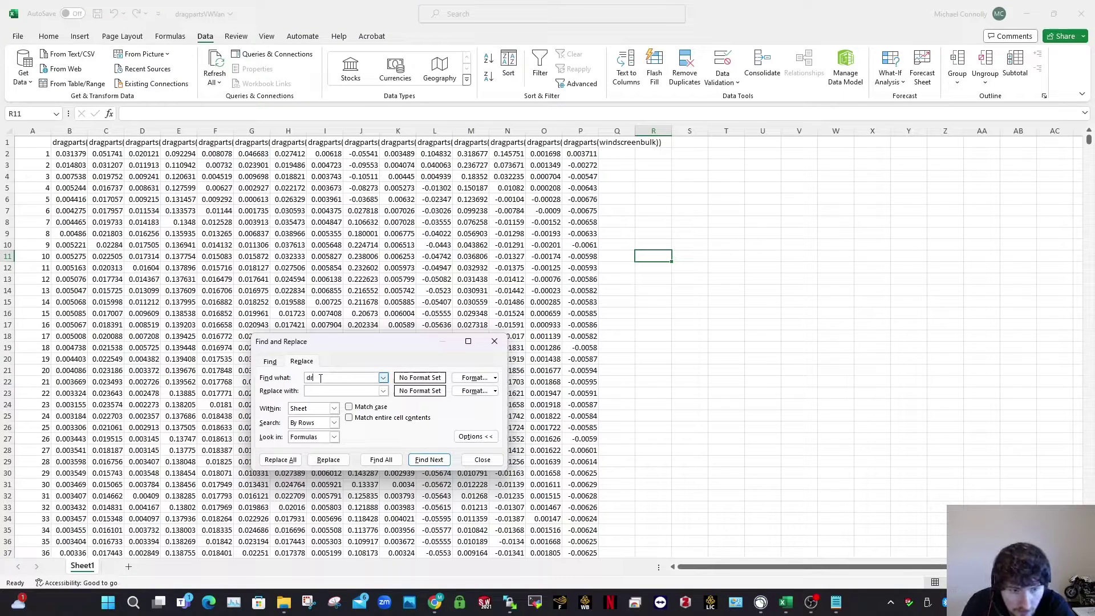
{"action": "type", "text": "agpa"}
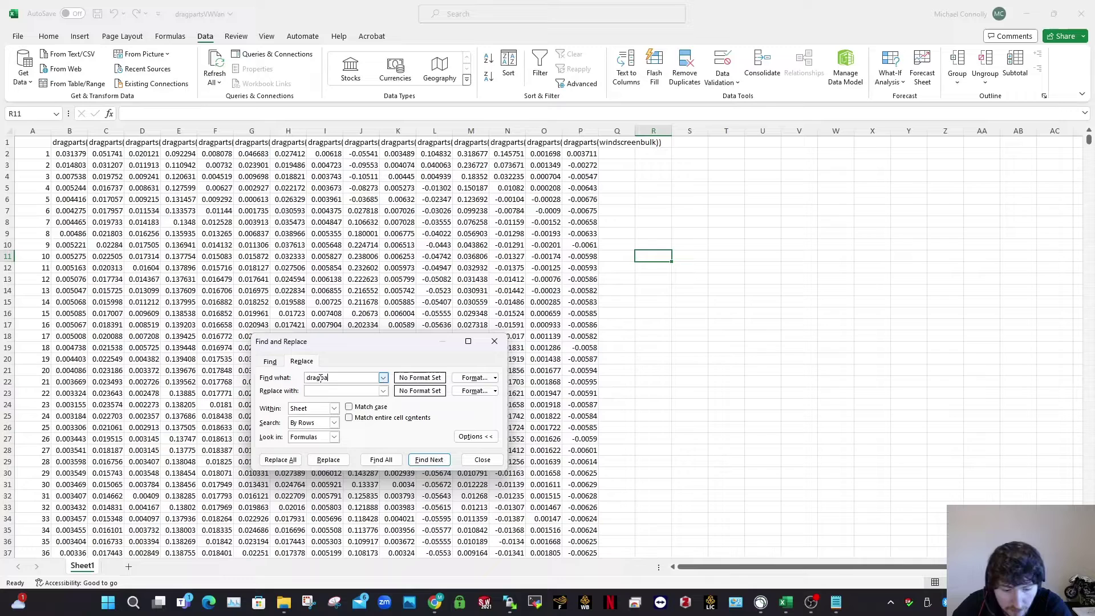
{"action": "type", "text": "rts"}
{"action": "left_click", "coordinate": [292, 459]}
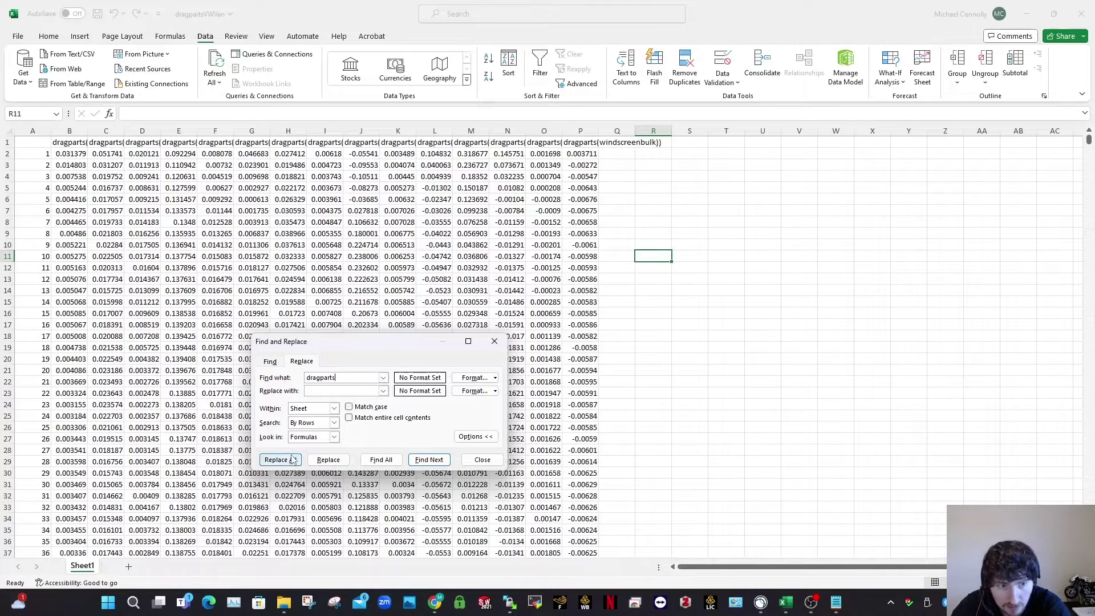
{"action": "key", "text": "Return"}
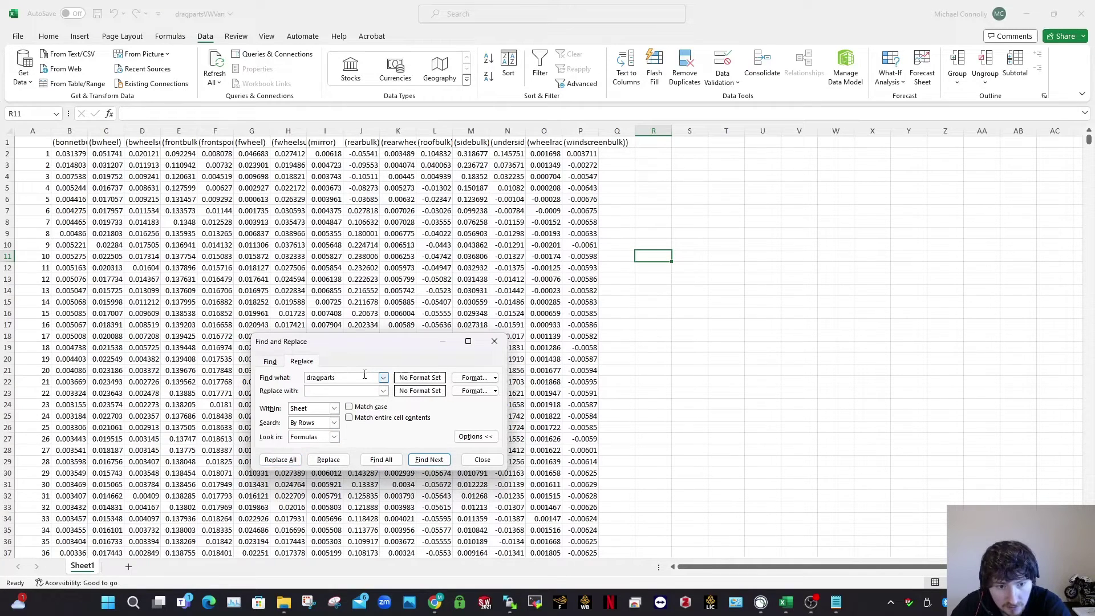
Remove every '(' and ')' from the headers with Replace All
{"action": "double_click", "coordinate": [359, 378]}
{"action": "type", "text": "("}
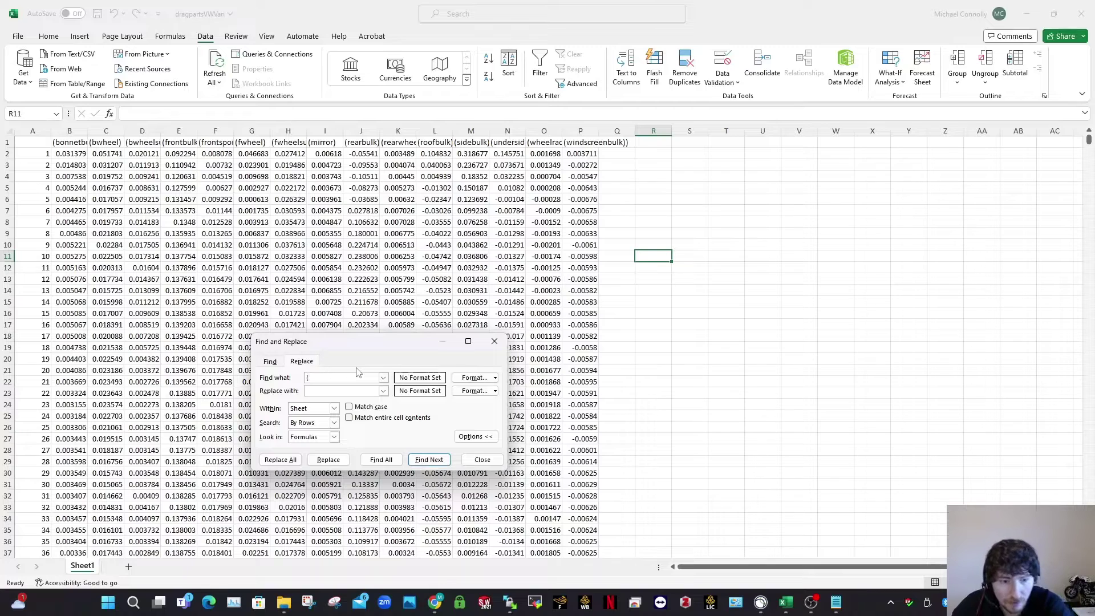
{"action": "left_click", "coordinate": [280, 460]}
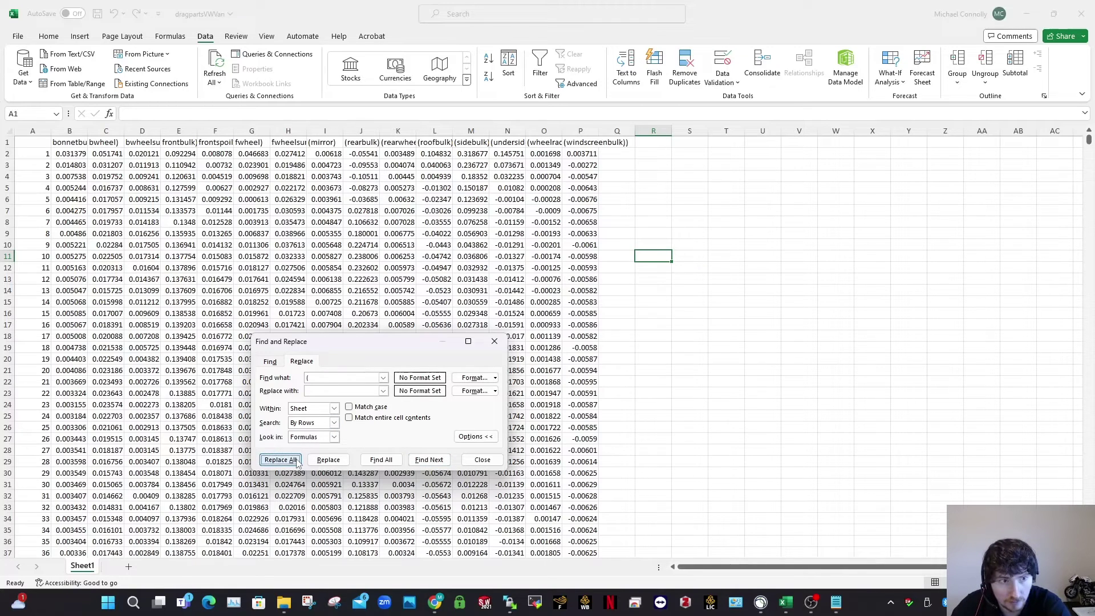
{"action": "left_click", "coordinate": [552, 331]}
{"action": "double_click", "coordinate": [337, 378]}
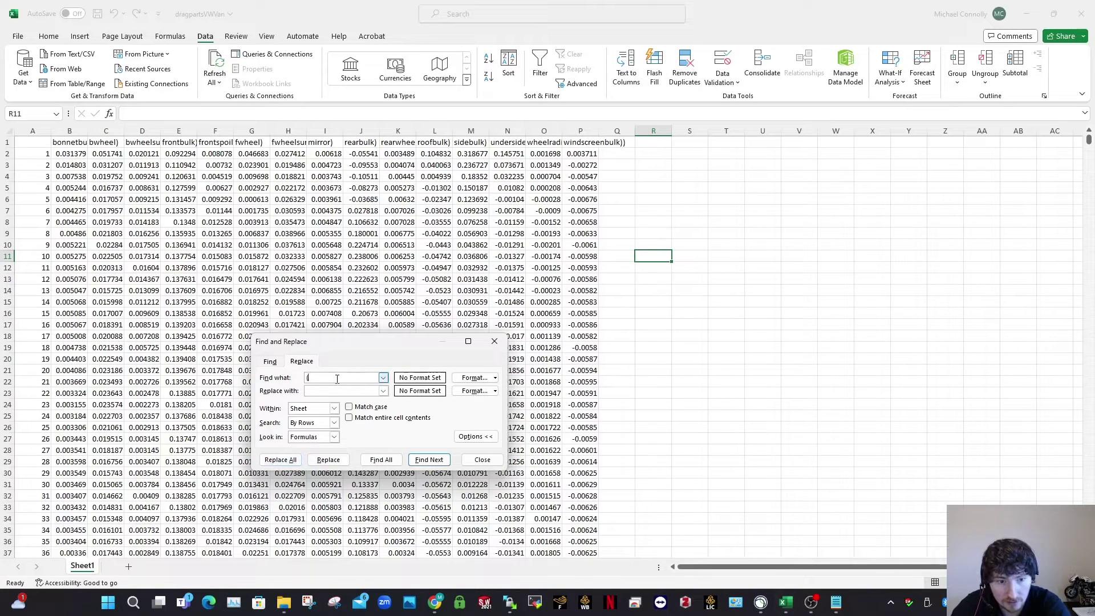
{"action": "type", "text": ")"}
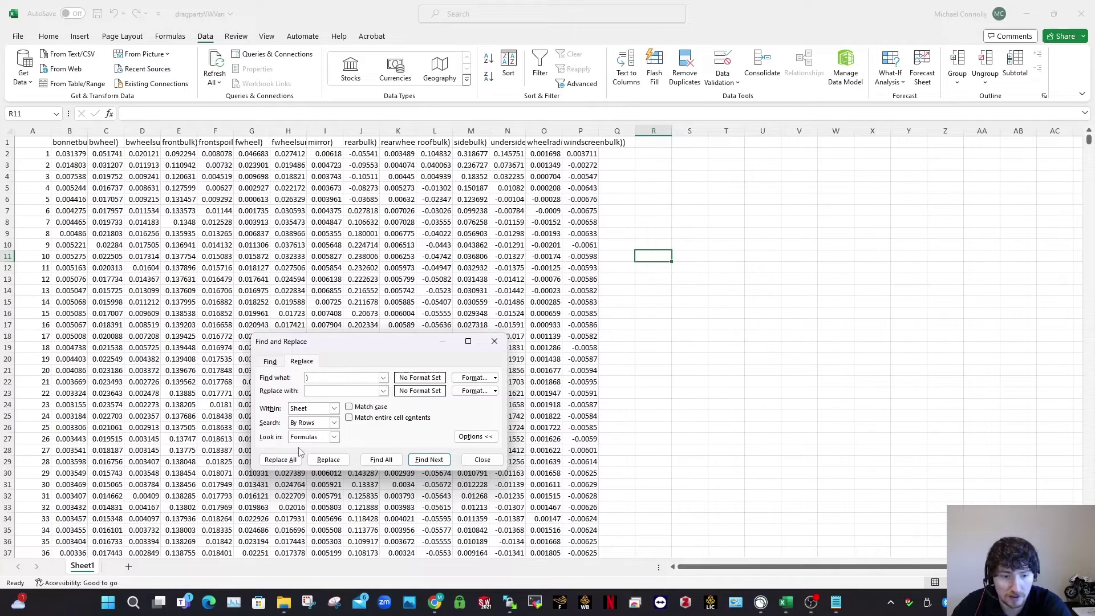
{"action": "left_click", "coordinate": [280, 459]}
{"action": "left_click", "coordinate": [539, 332]}
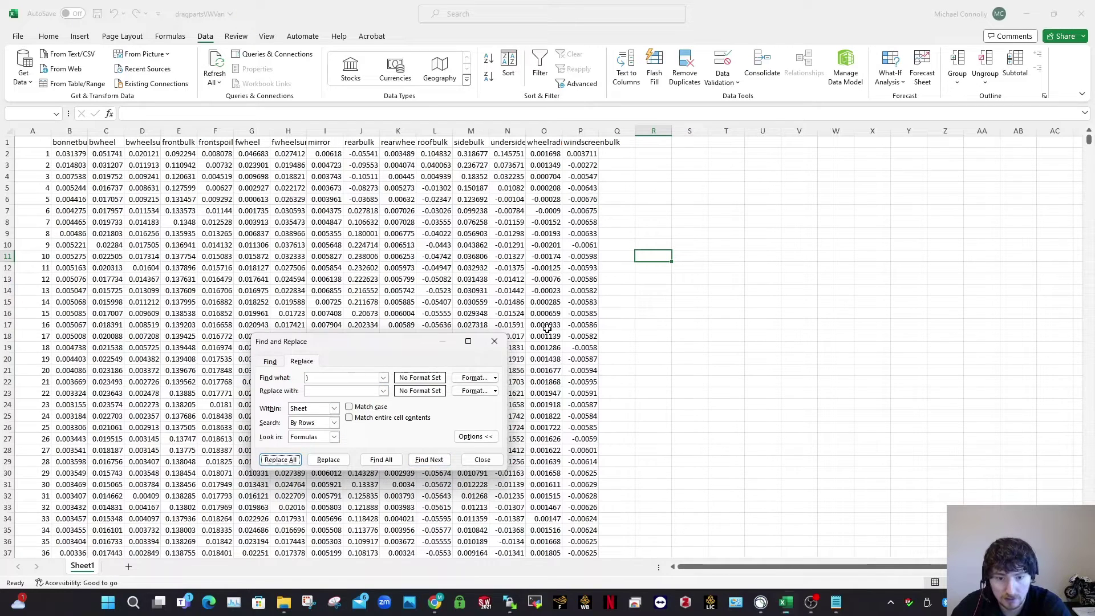
Close Find and Replace and insert a blank row 2 beneath the headers
{"action": "left_click", "coordinate": [482, 459]}
{"action": "left_click", "coordinate": [835, 348]}
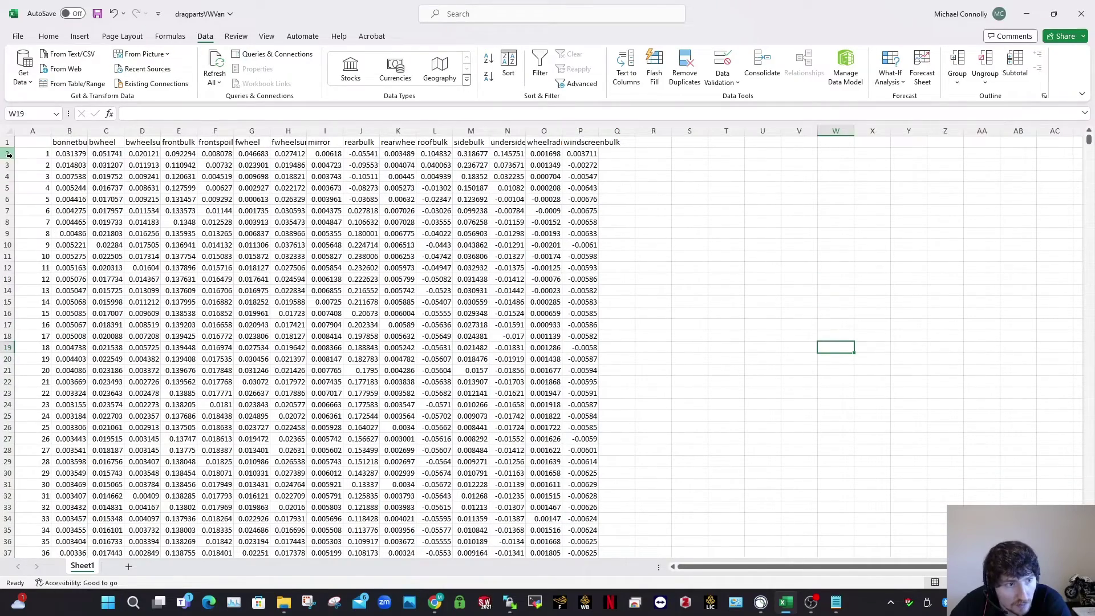
{"action": "left_click", "coordinate": [8, 155]}
{"action": "right_click", "coordinate": [8, 155]}
{"action": "left_click", "coordinate": [68, 266]}
{"action": "left_click", "coordinate": [690, 233]}
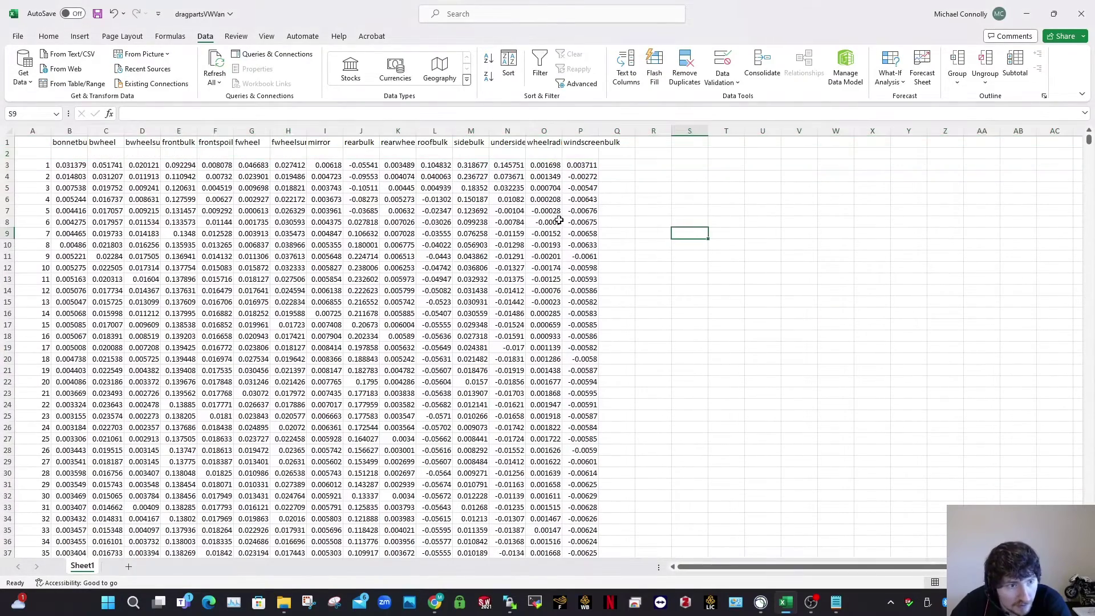
Enter =AVERAGE(B503:B1252) in B2 and verify its range, giving 0.003314
{"action": "left_click", "coordinate": [77, 156]}
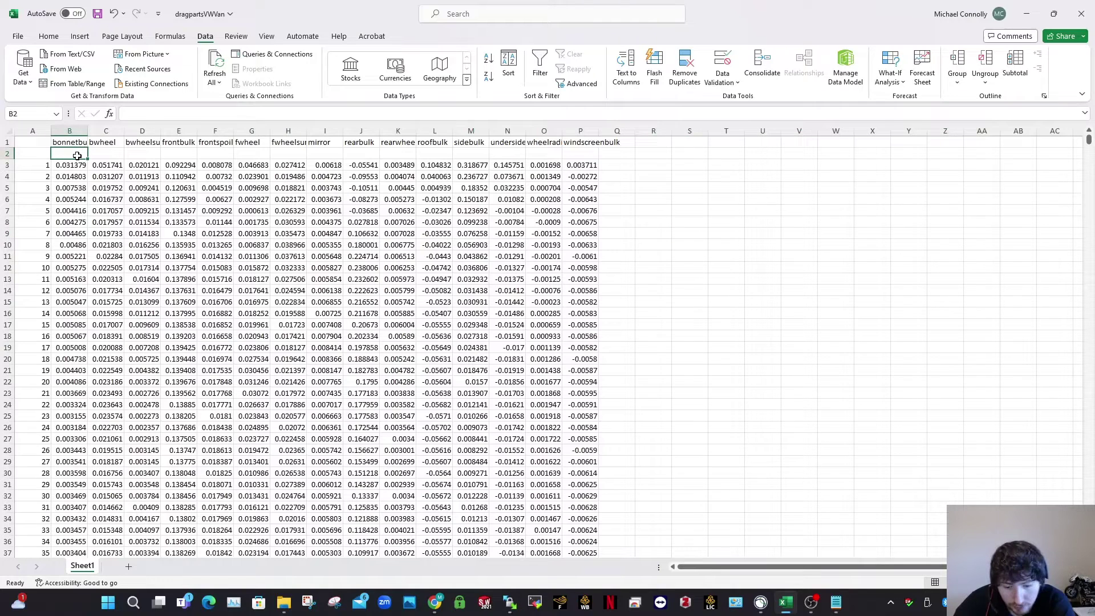
{"action": "type", "text": "=aver"}
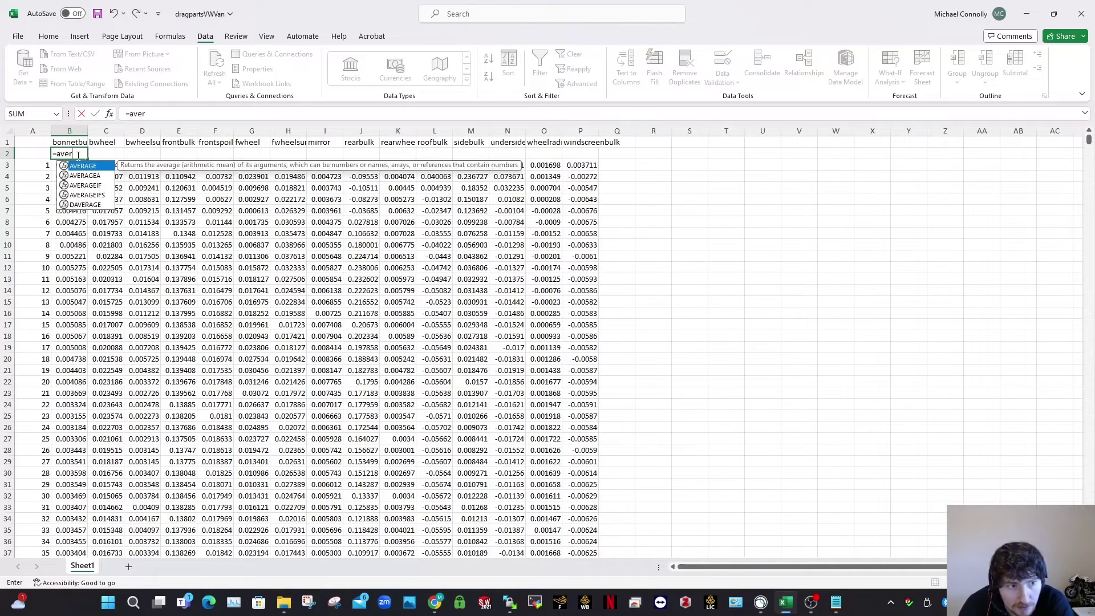
{"action": "key", "text": "Tab"}
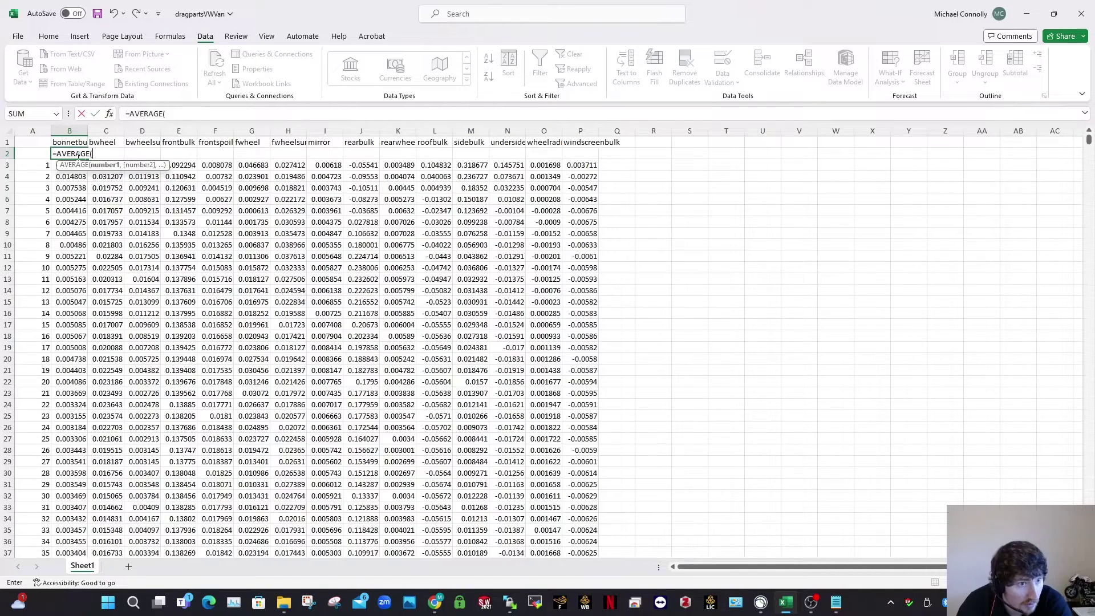
{"action": "type", "text": "B"}
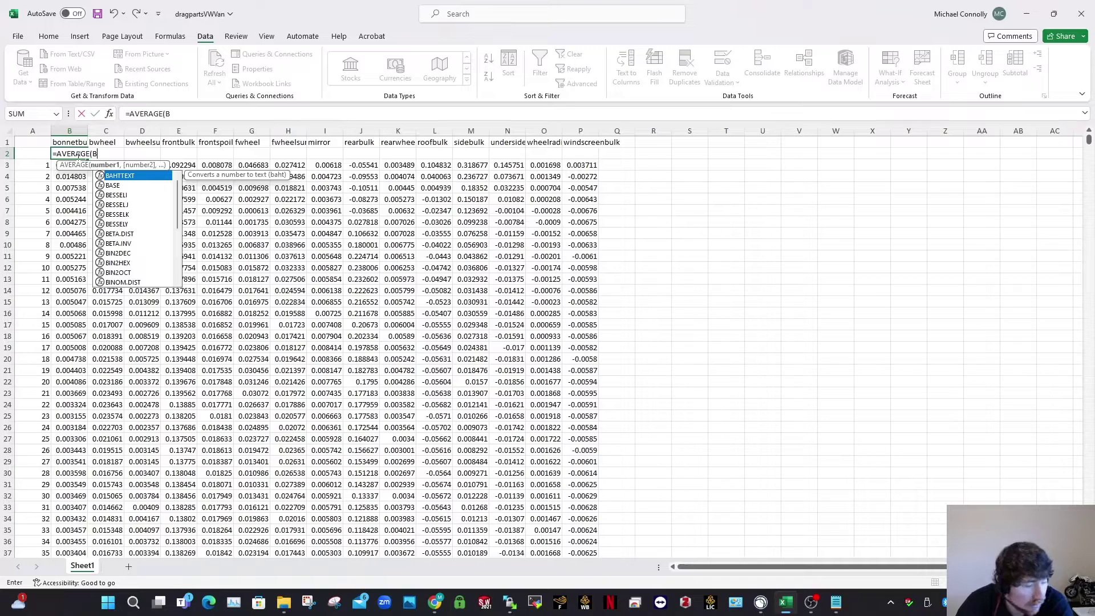
{"action": "type", "text": "50"}
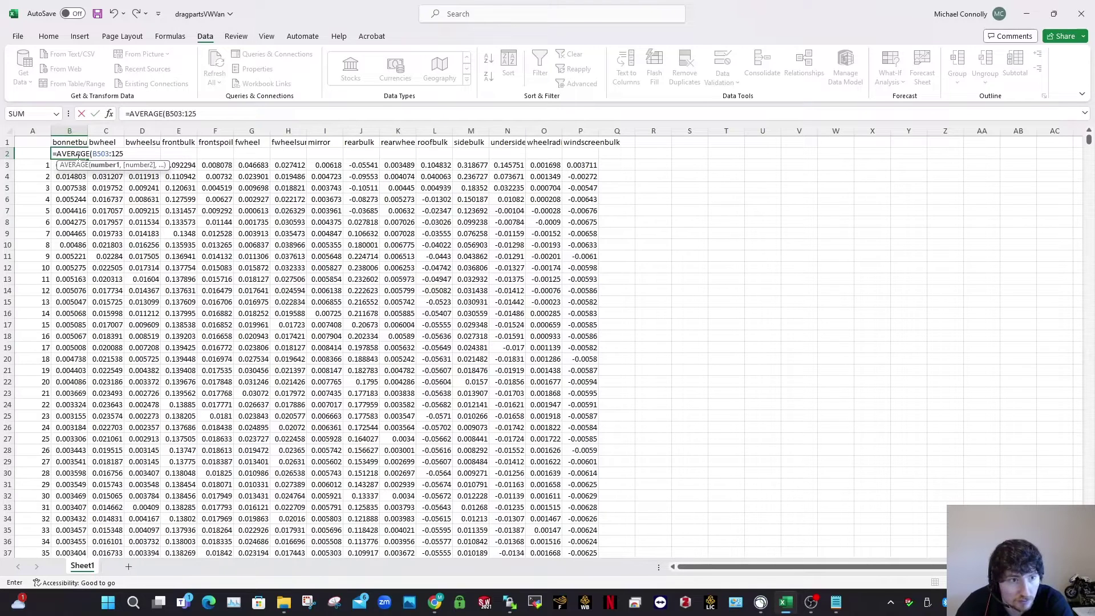
{"action": "type", "text": "3:B12"}
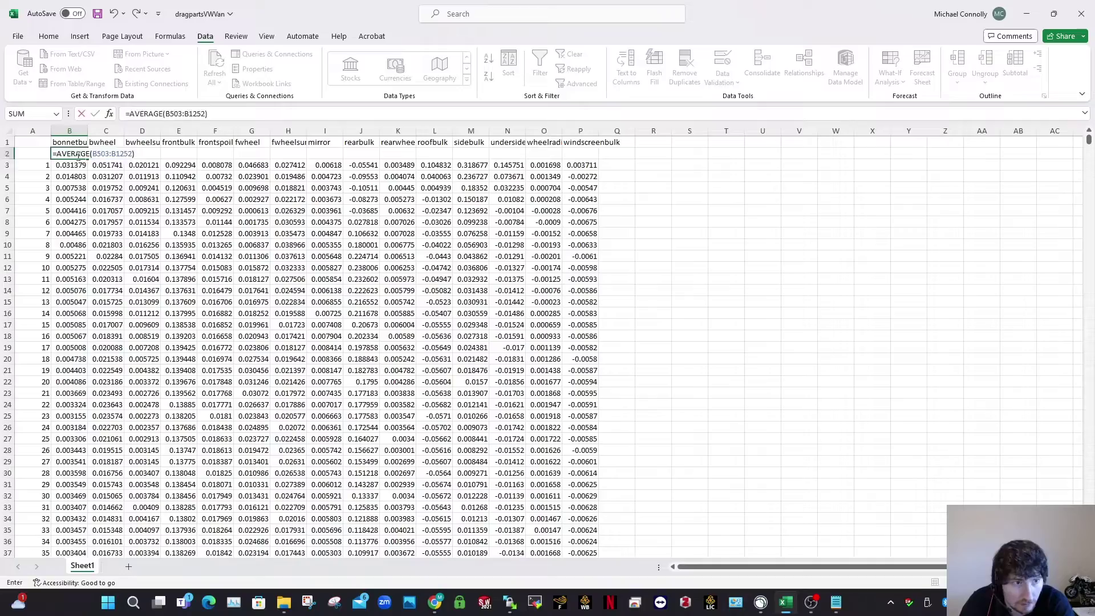
{"action": "key", "text": "Return"}
{"action": "left_click", "coordinate": [69, 154]}
{"action": "scroll", "coordinate": [267, 322], "scroll_direction": "down", "scroll_amount": 20}
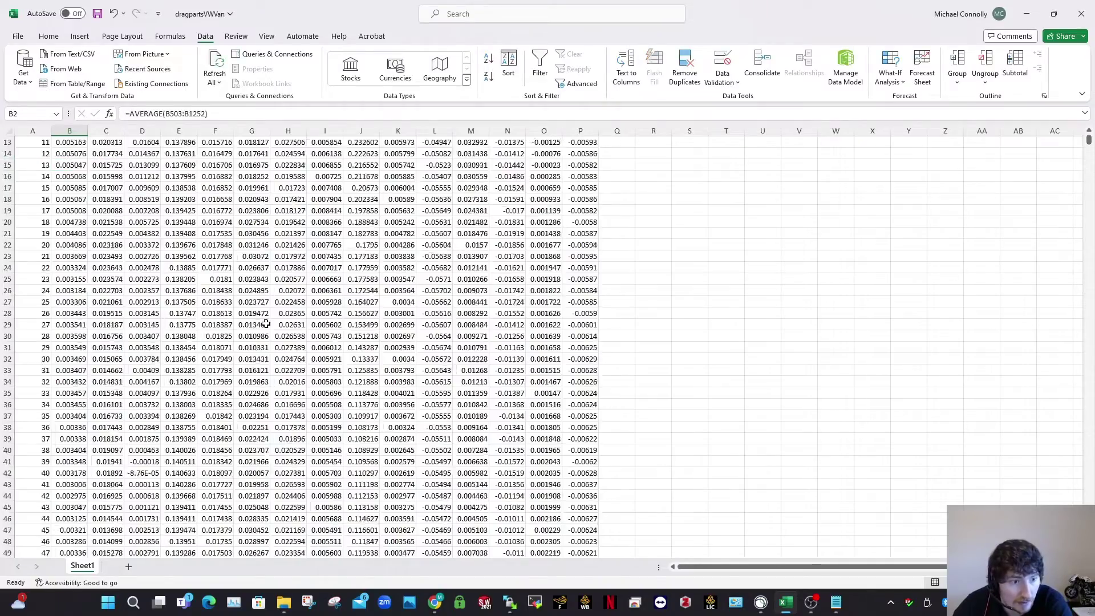
{"action": "scroll", "coordinate": [267, 322], "scroll_direction": "down", "scroll_amount": 20}
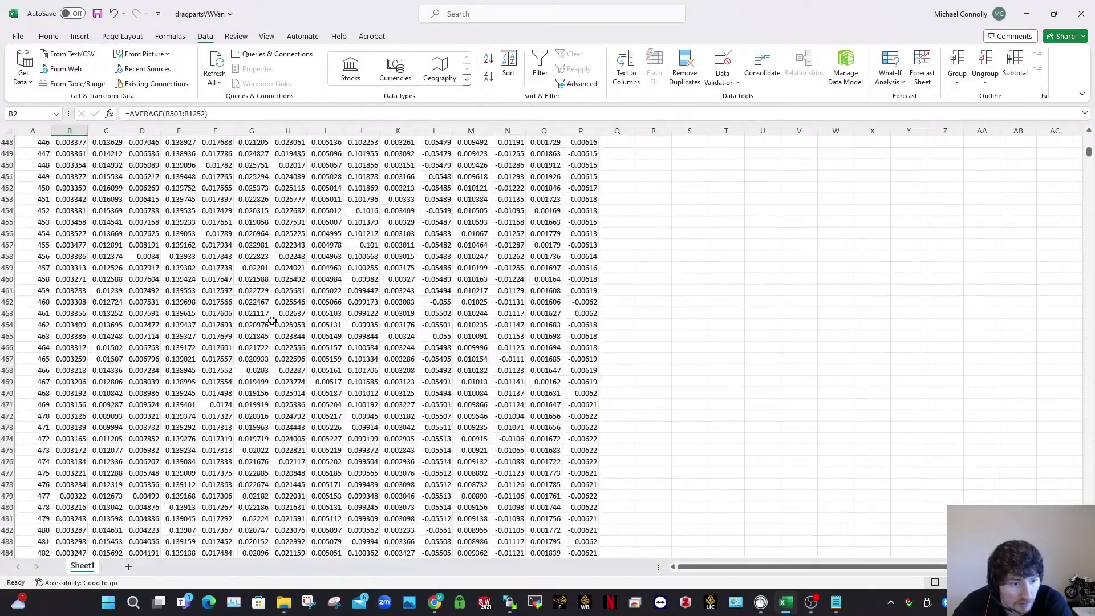
{"action": "scroll", "coordinate": [285, 313], "scroll_direction": "up", "scroll_amount": 20}
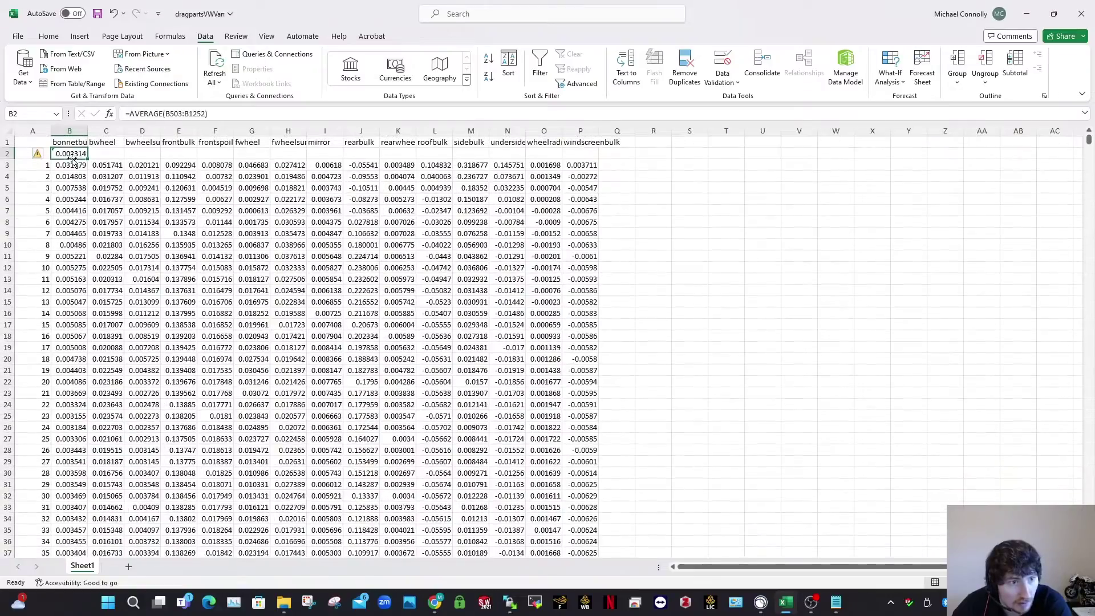
{"action": "double_click", "coordinate": [71, 155]}
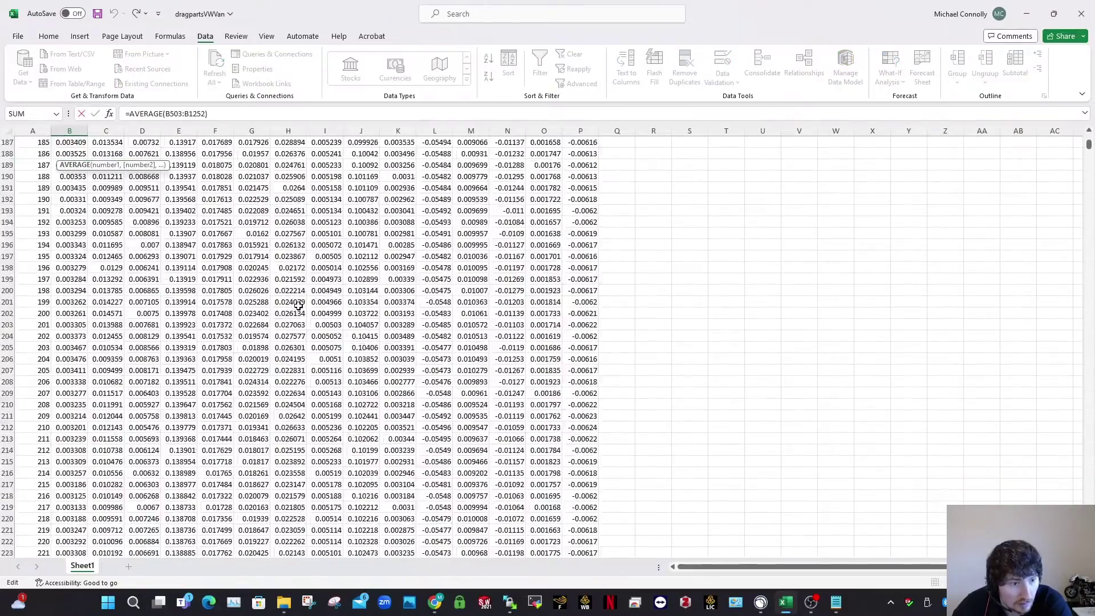
{"action": "scroll", "coordinate": [297, 305], "scroll_direction": "down", "scroll_amount": 20}
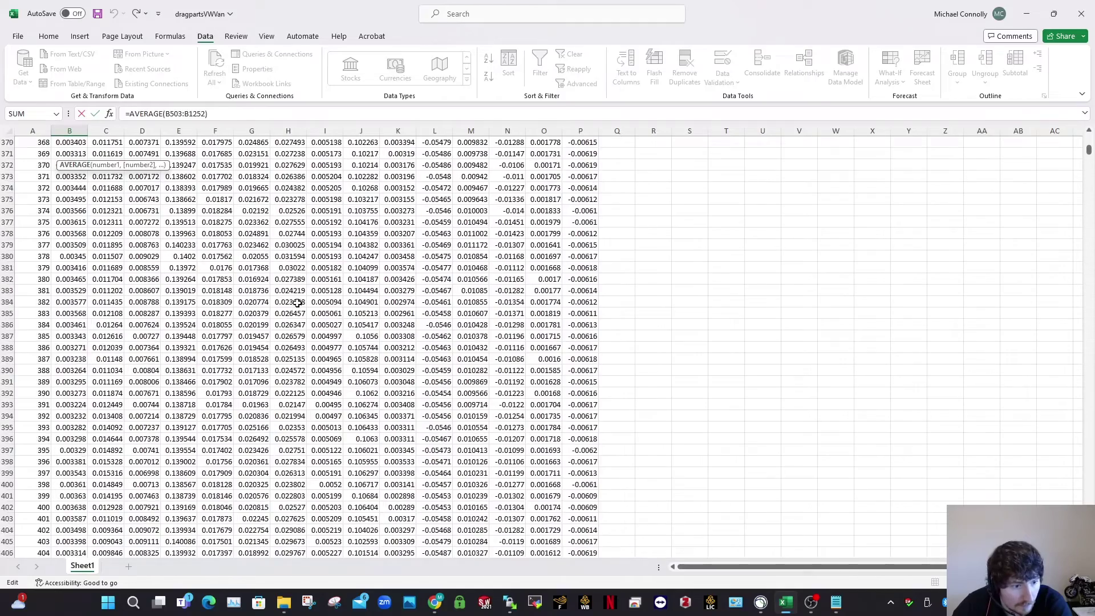
{"action": "scroll", "coordinate": [296, 303], "scroll_direction": "down", "scroll_amount": 6}
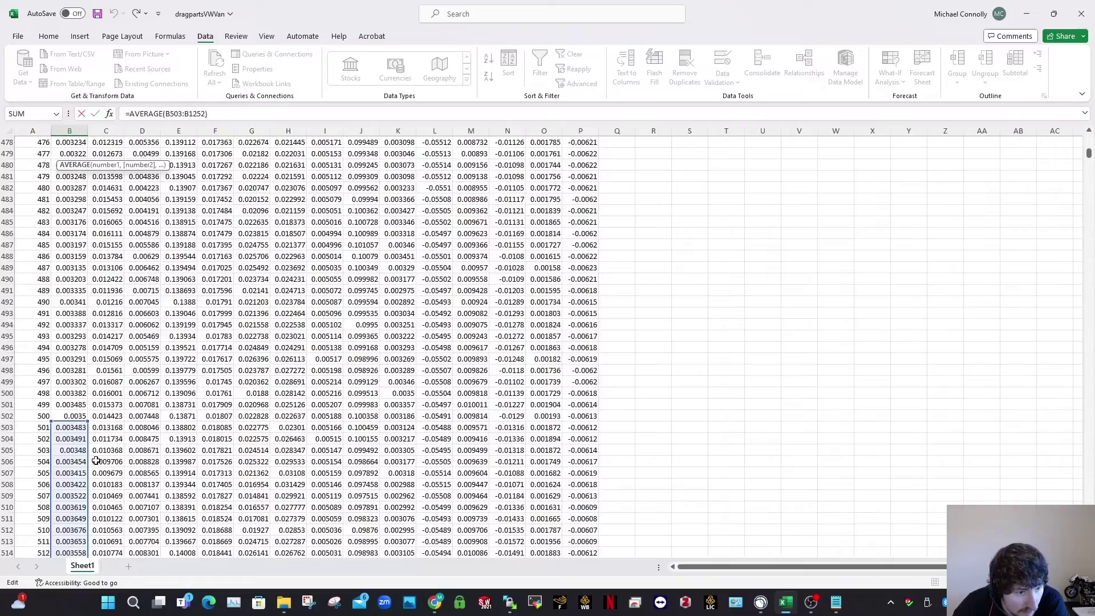
{"action": "scroll", "coordinate": [97, 460], "scroll_direction": "down", "scroll_amount": 20}
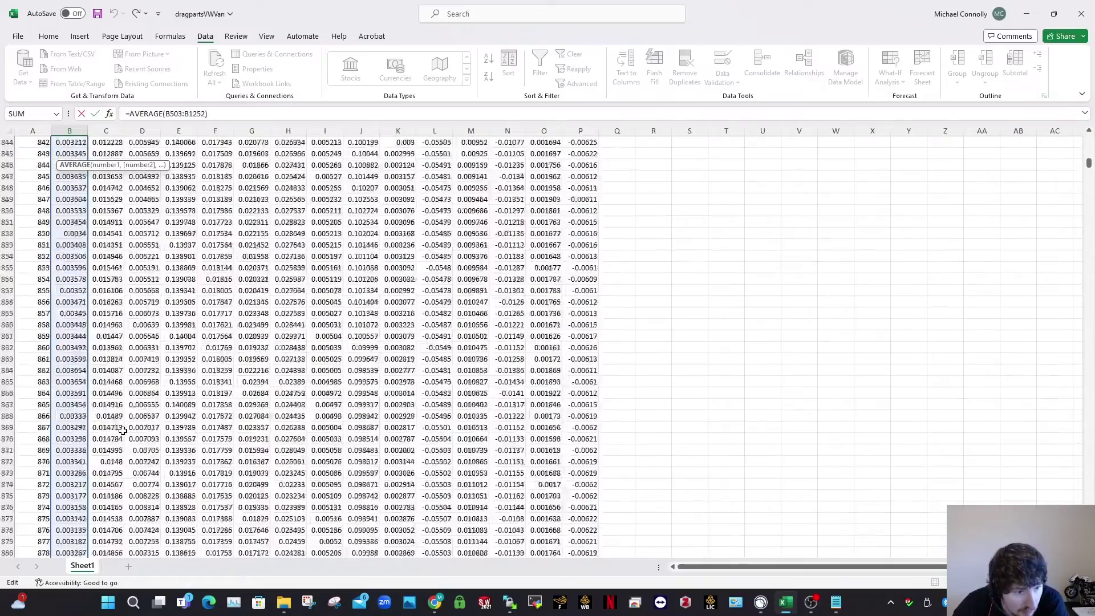
{"action": "scroll", "coordinate": [123, 431], "scroll_direction": "down", "scroll_amount": 20}
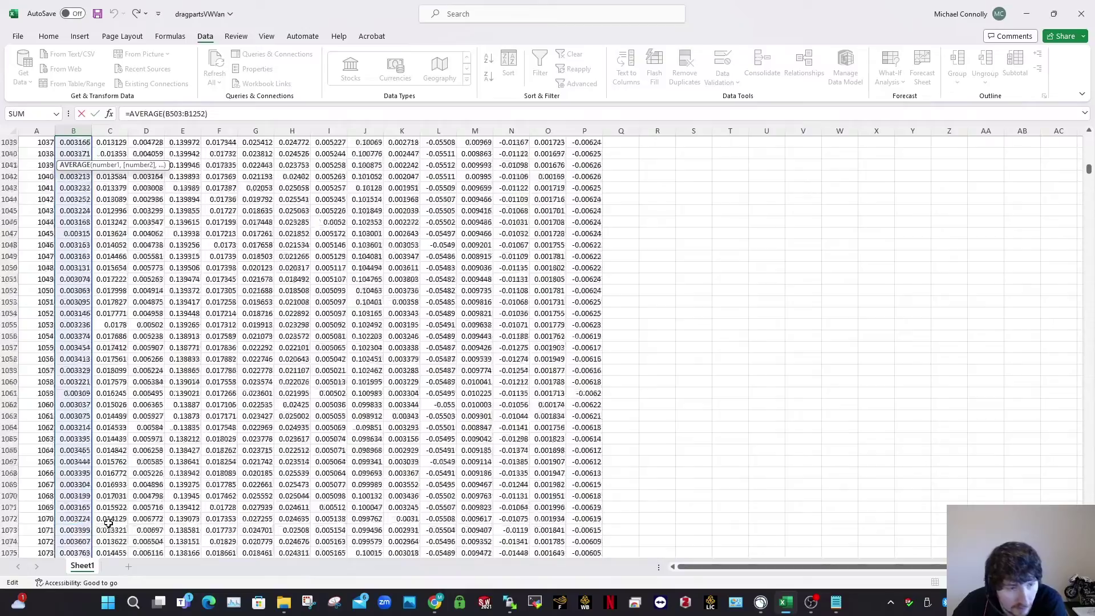
{"action": "scroll", "coordinate": [109, 523], "scroll_direction": "up", "scroll_amount": 20}
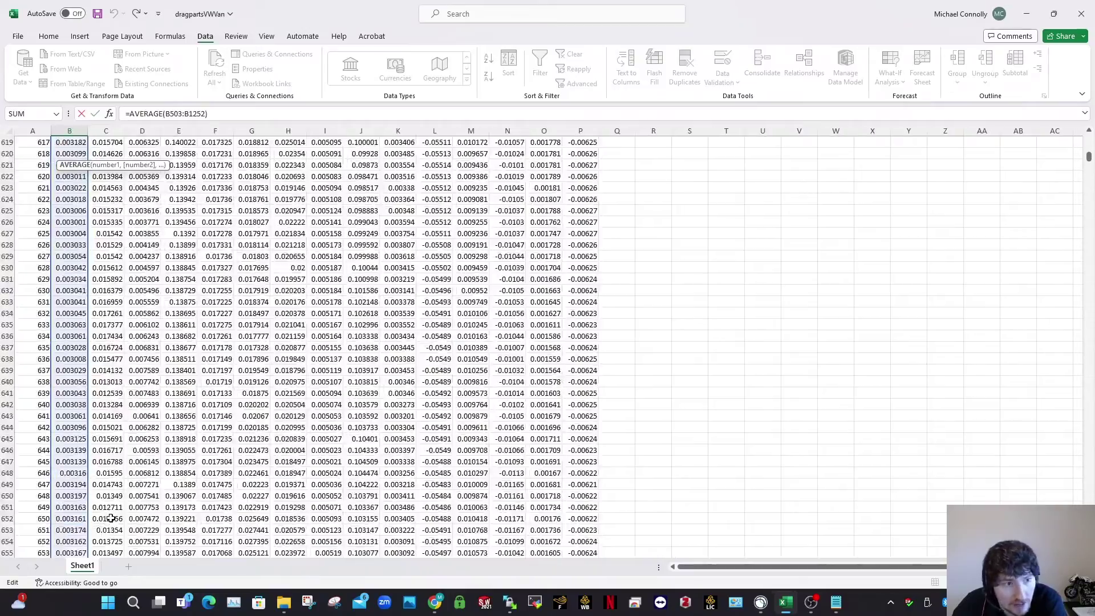
{"action": "scroll", "coordinate": [111, 518], "scroll_direction": "up", "scroll_amount": 20}
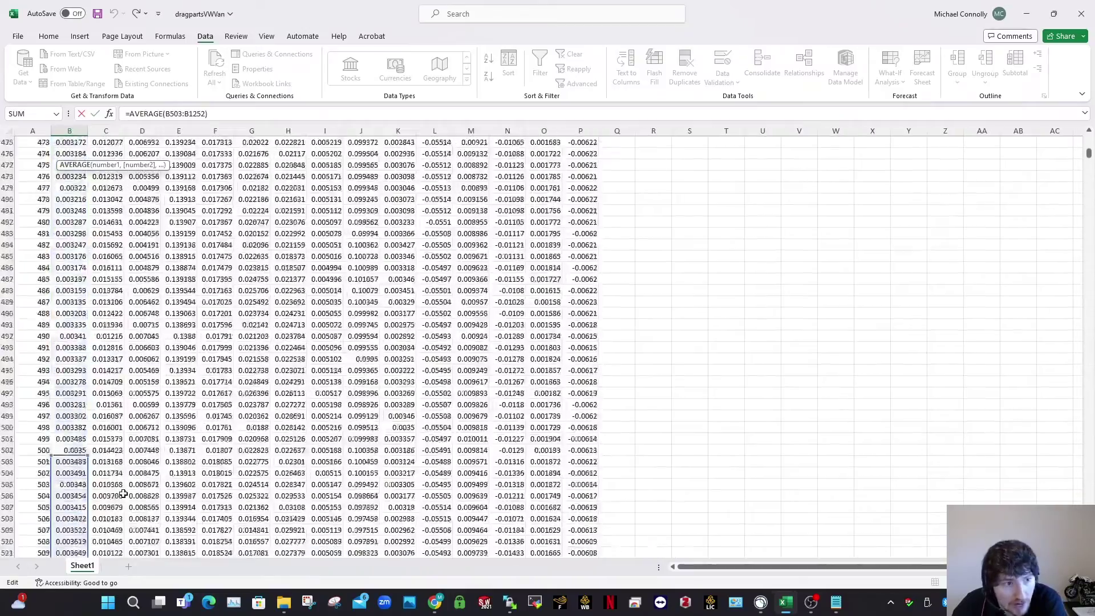
{"action": "key", "text": "ctrl+Return"}
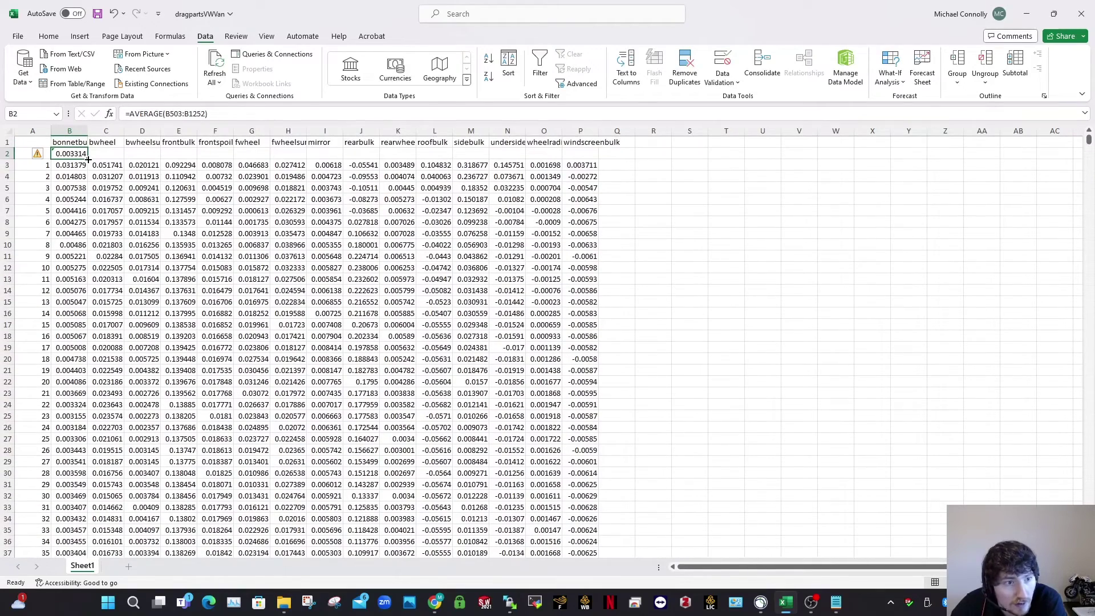
Fill the average formula across to P2 and label Q1 'sum'
{"action": "left_click_drag", "start_coordinate": [89, 160], "coordinate": [587, 155]}
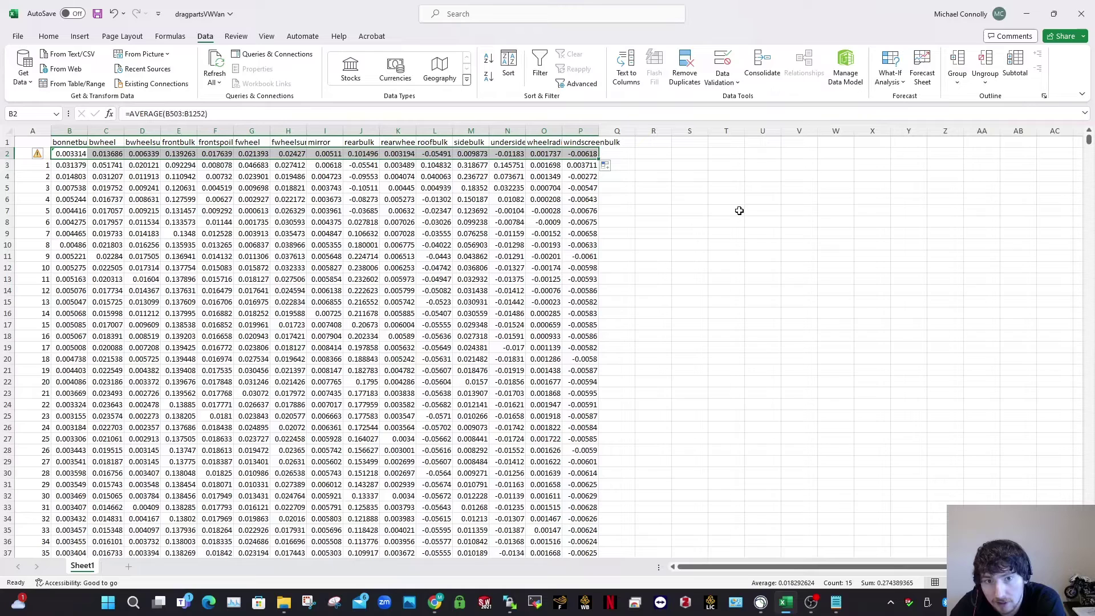
{"action": "left_click", "coordinate": [624, 143]}
{"action": "type", "text": "sum"}
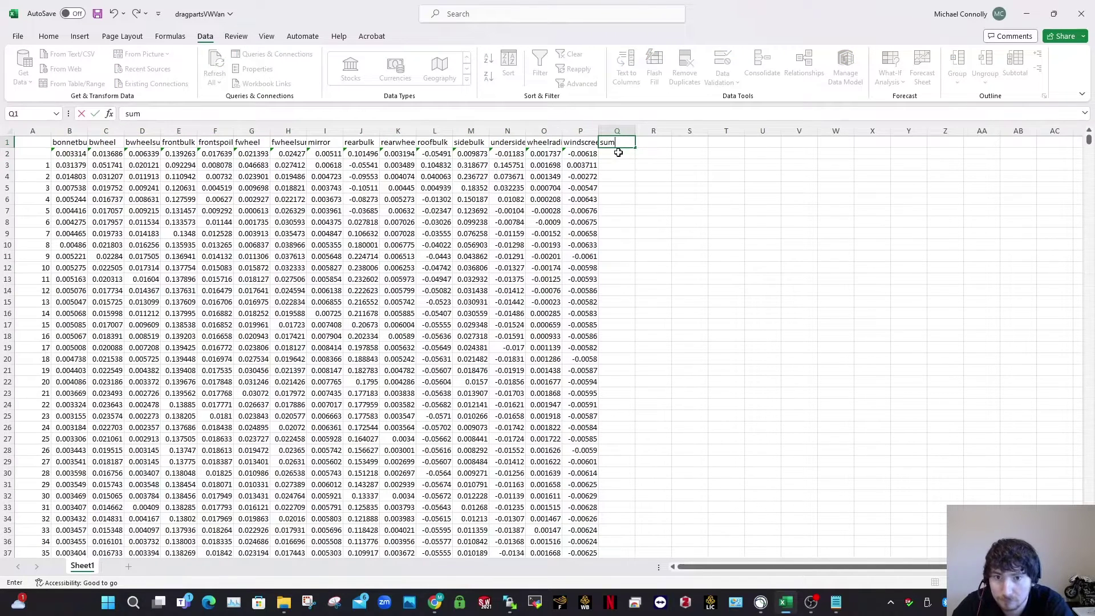
{"action": "left_click", "coordinate": [617, 154]}
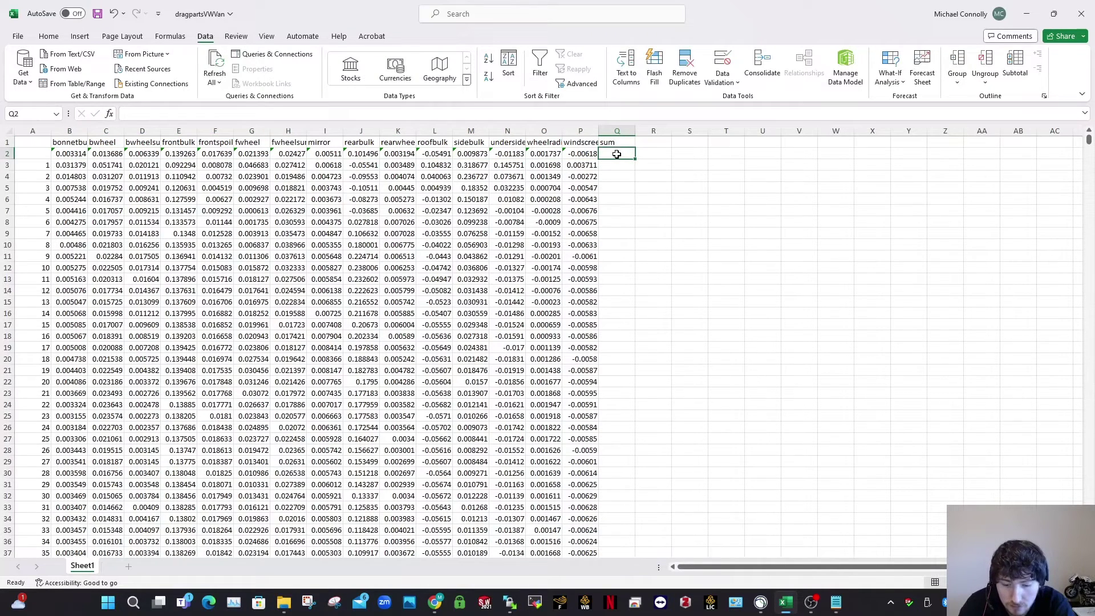
Enter =SUM(B2:P2) in Q2, totalling 0.274389
{"action": "type", "text": "=sum"}
{"action": "key", "text": "Tab"}
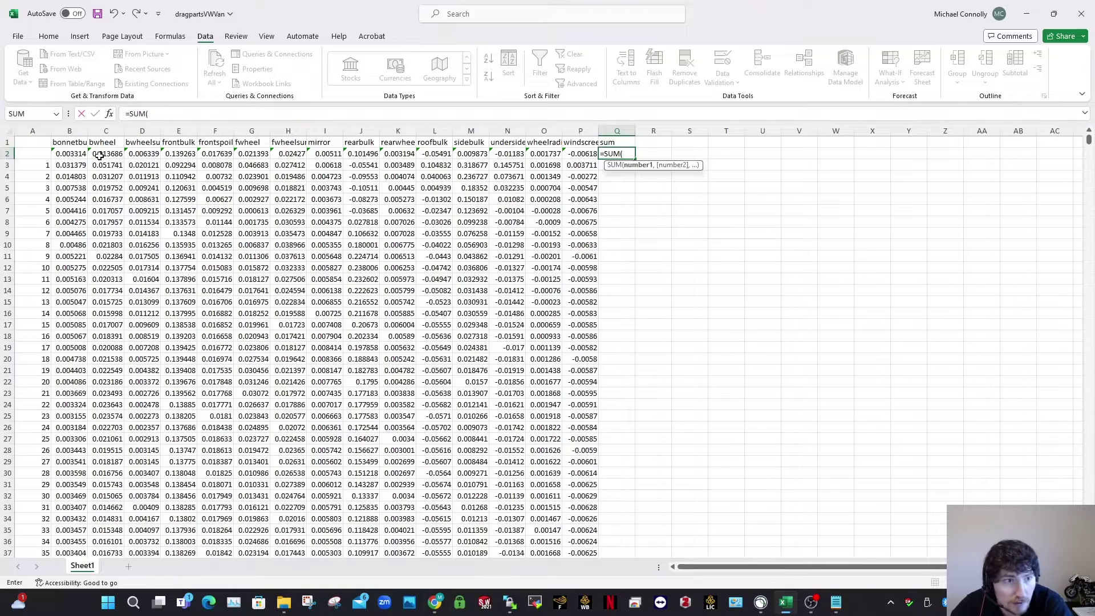
{"action": "left_click_drag", "start_coordinate": [66, 154], "coordinate": [587, 154]}
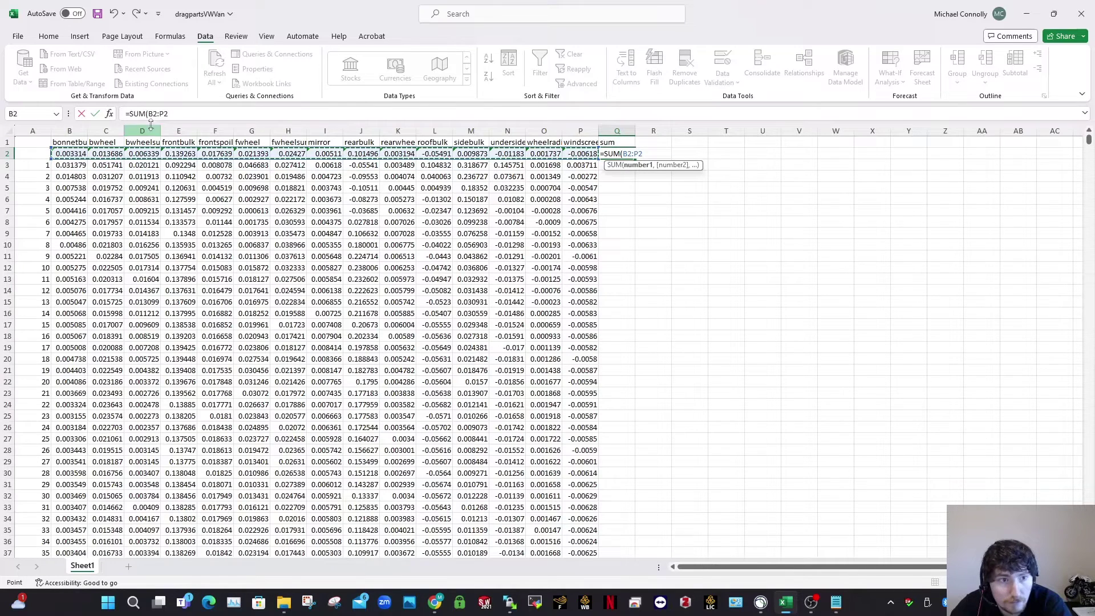
{"action": "left_click", "coordinate": [94, 114]}
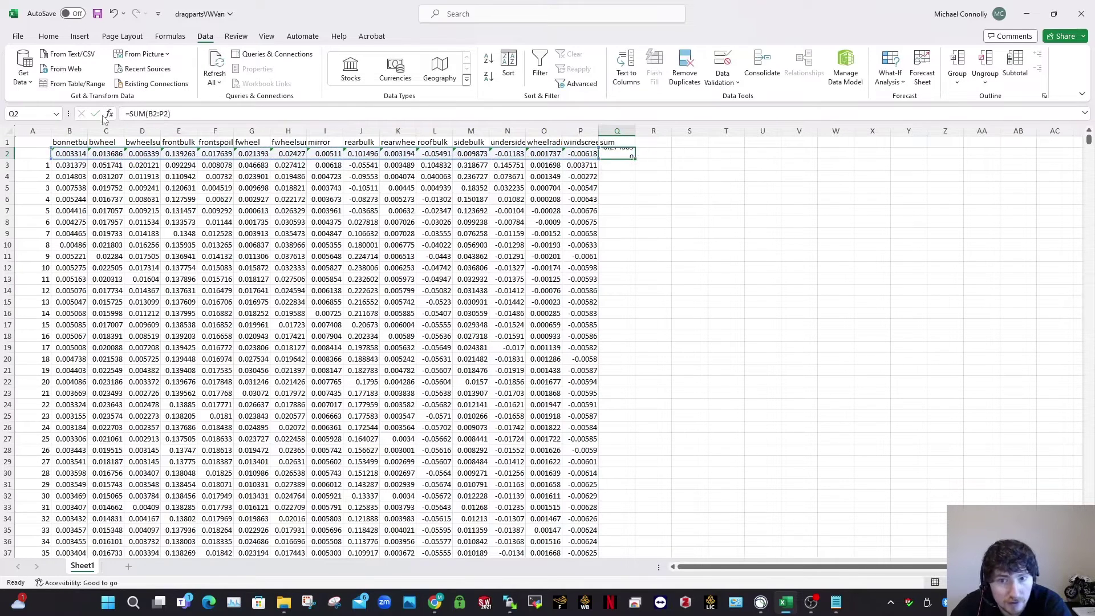
{"action": "left_click", "coordinate": [628, 154]}
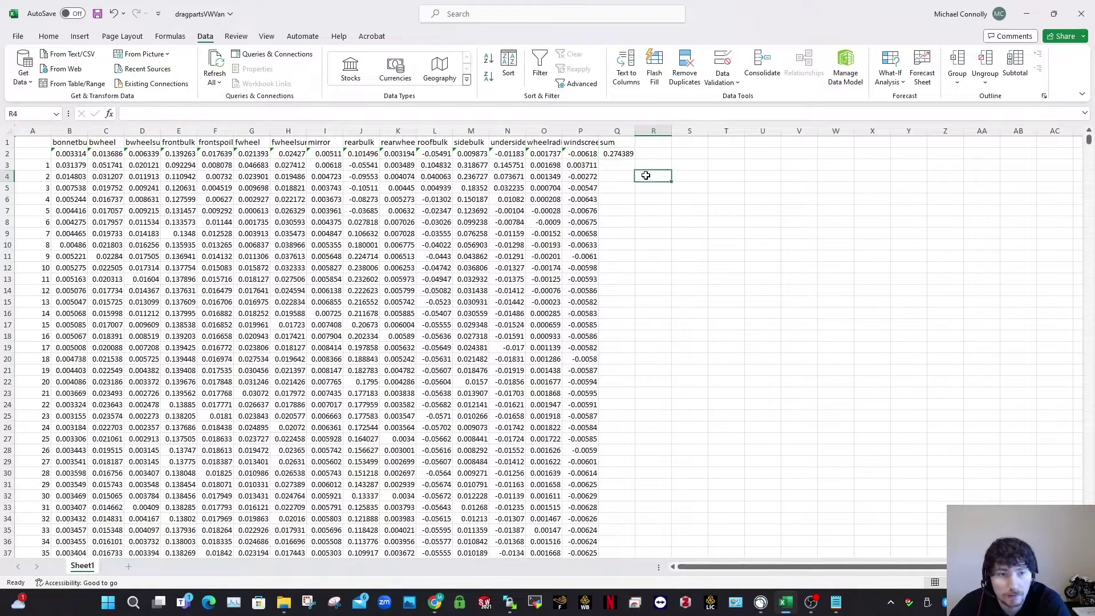
Copy the headings and averages in B1:Q2 and paste them starting at S1
{"action": "left_click_drag", "start_coordinate": [68, 142], "coordinate": [613, 155]}
{"action": "key", "text": "ctrl+c"}
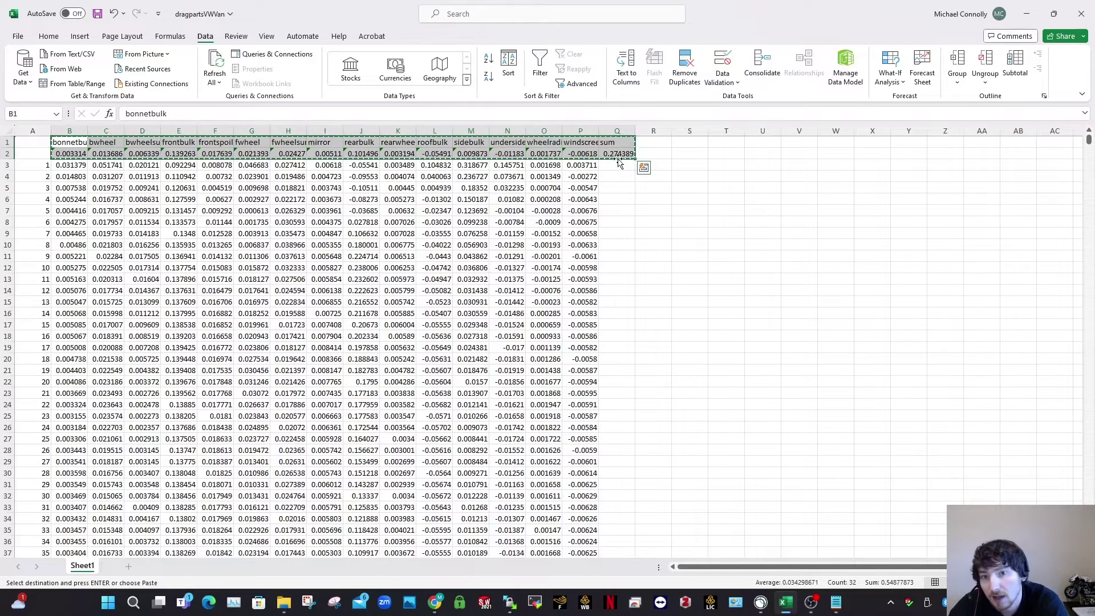
{"action": "left_click", "coordinate": [689, 143]}
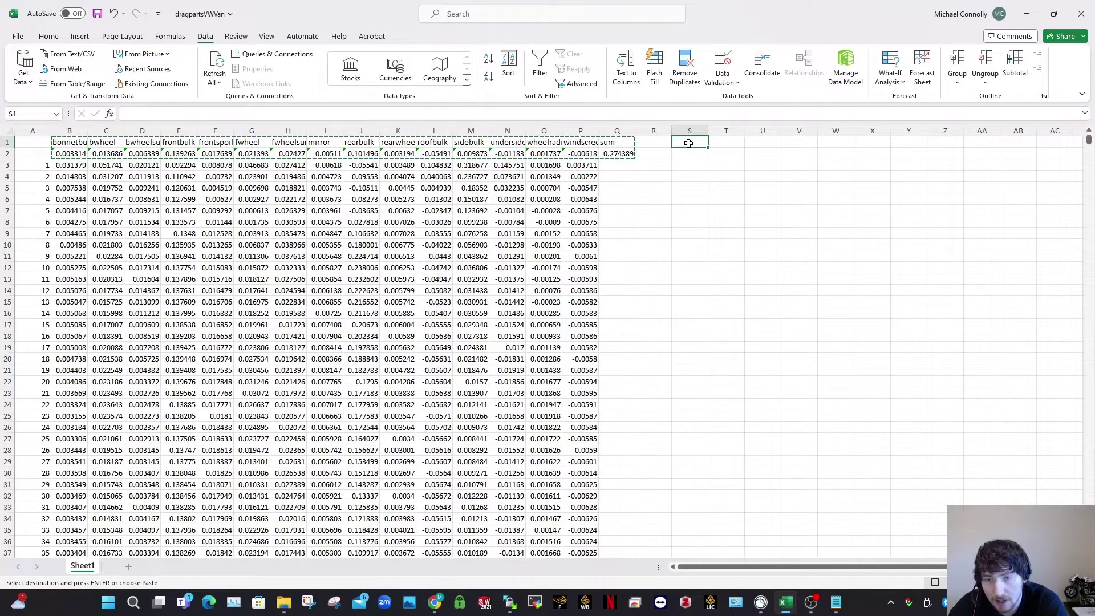
{"action": "right_click", "coordinate": [690, 146]}
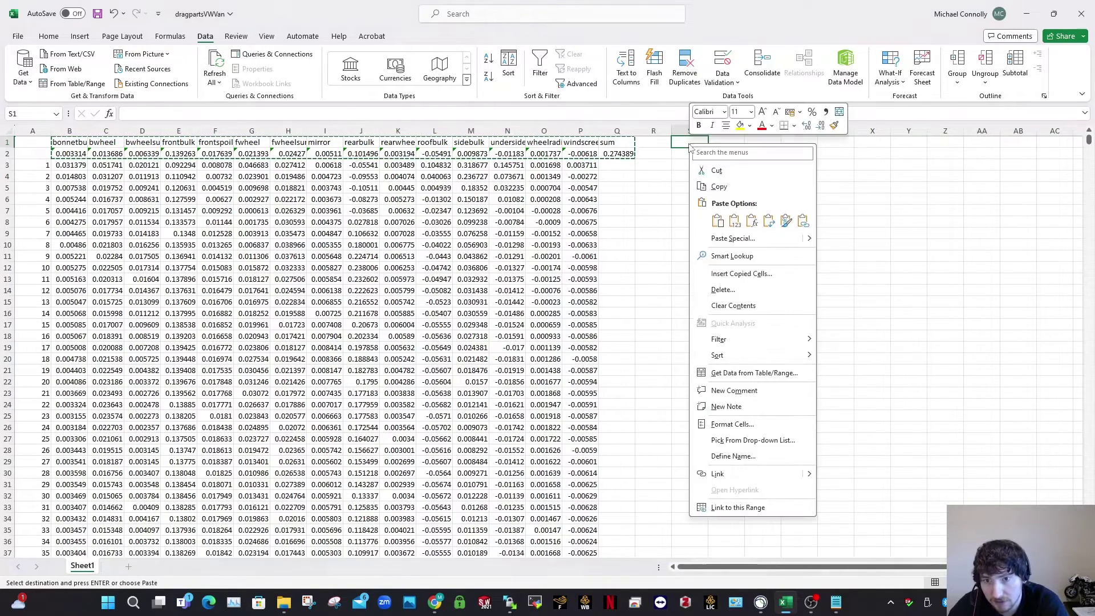
{"action": "left_click", "coordinate": [735, 222]}
{"action": "left_click", "coordinate": [774, 381]}
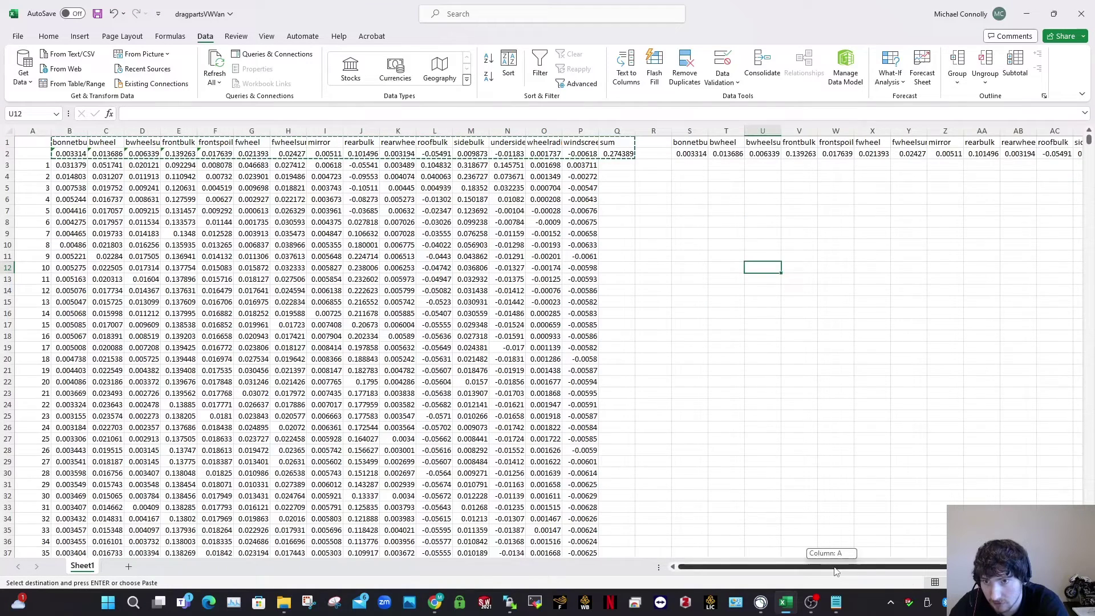
{"action": "scroll", "coordinate": [827, 379], "scroll_direction": "right", "scroll_amount": 2}
{"action": "left_click", "coordinate": [887, 378]}
{"action": "left_click_drag", "start_coordinate": [513, 146], "coordinate": [1061, 156]}
Paste S1:AH2 transposed at AJ1 to list zone names with averages, then save
{"action": "key", "text": "ctrl+c"}
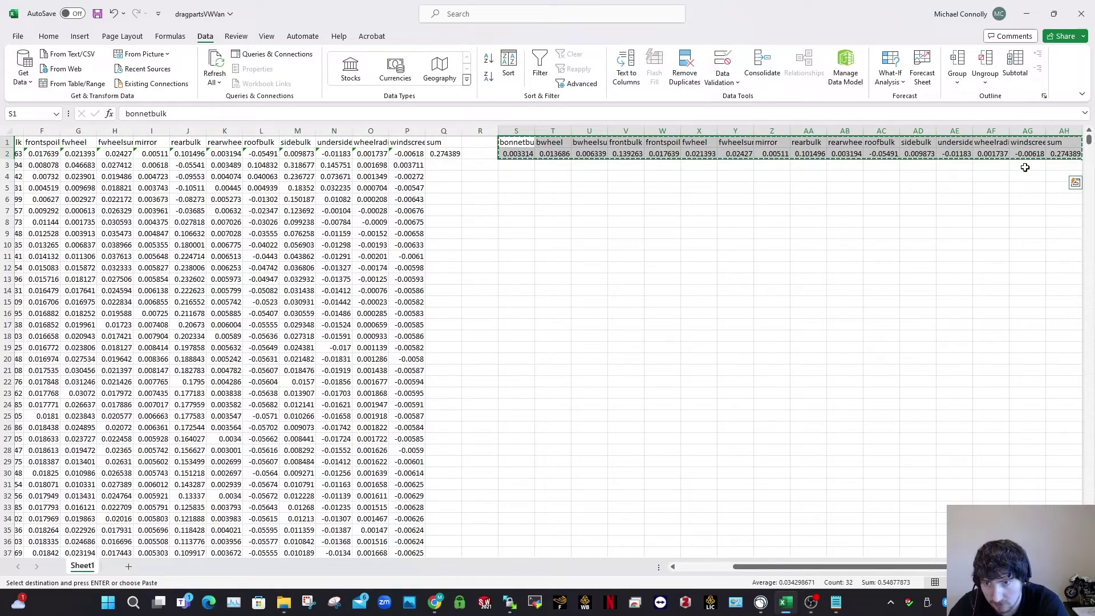
{"action": "scroll", "coordinate": [548, 342], "scroll_direction": "right", "scroll_amount": 4}
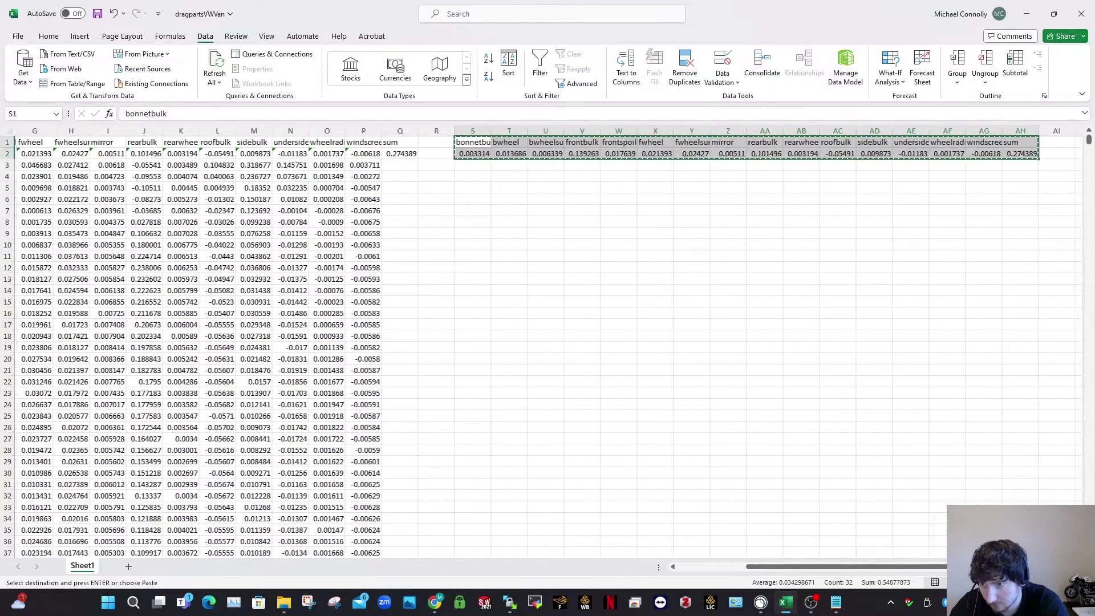
{"action": "scroll", "coordinate": [905, 178], "scroll_direction": "right", "scroll_amount": 1}
{"action": "left_click", "coordinate": [836, 142]}
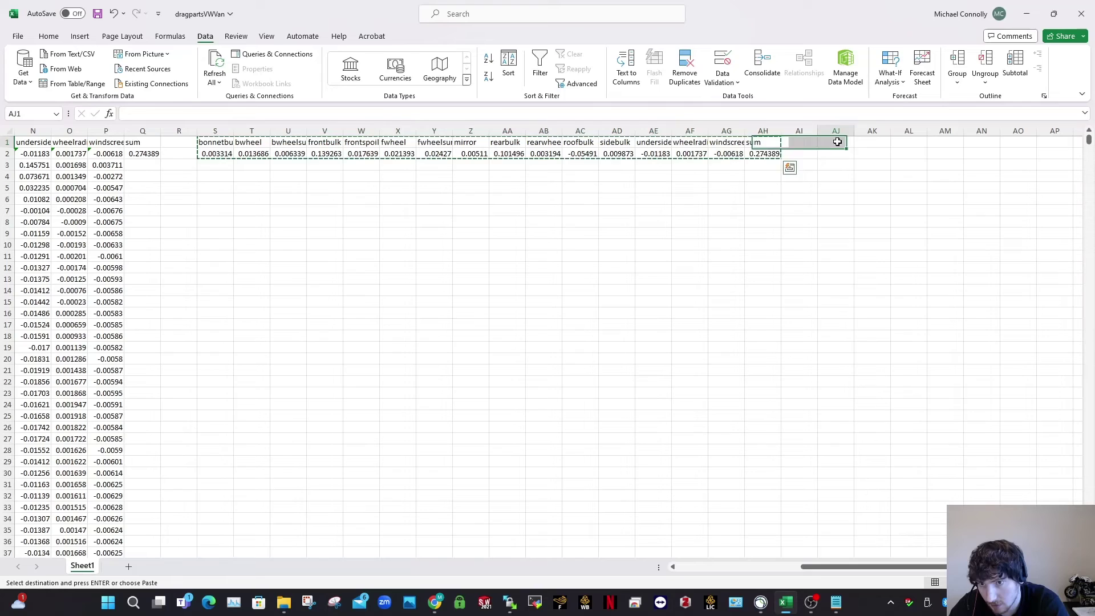
{"action": "right_click", "coordinate": [838, 144]}
{"action": "left_click", "coordinate": [934, 220]}
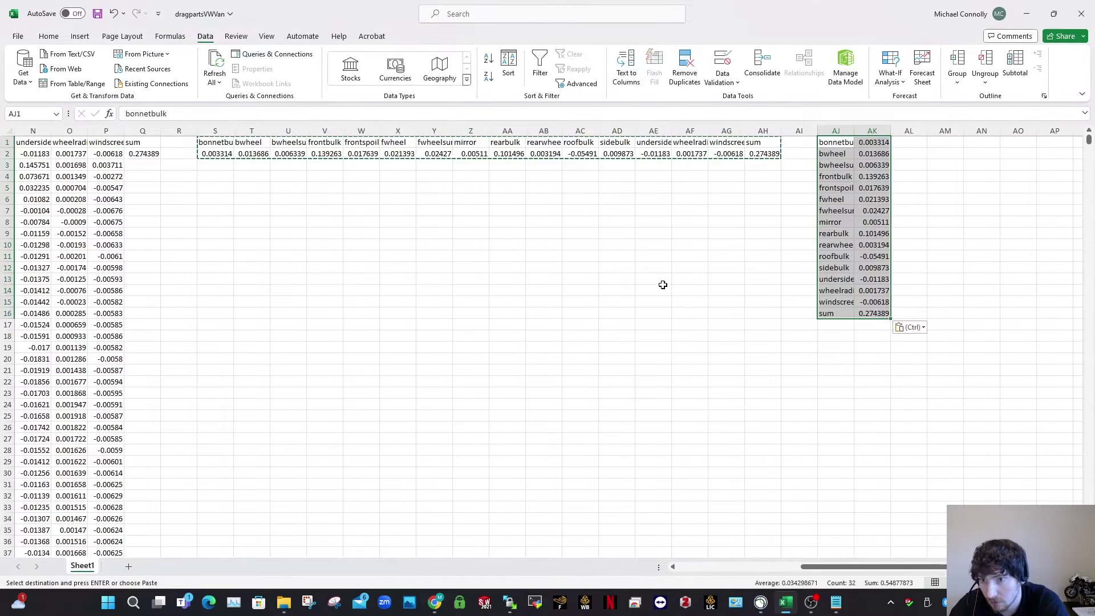
{"action": "left_click", "coordinate": [654, 290]}
{"action": "left_click", "coordinate": [904, 143]}
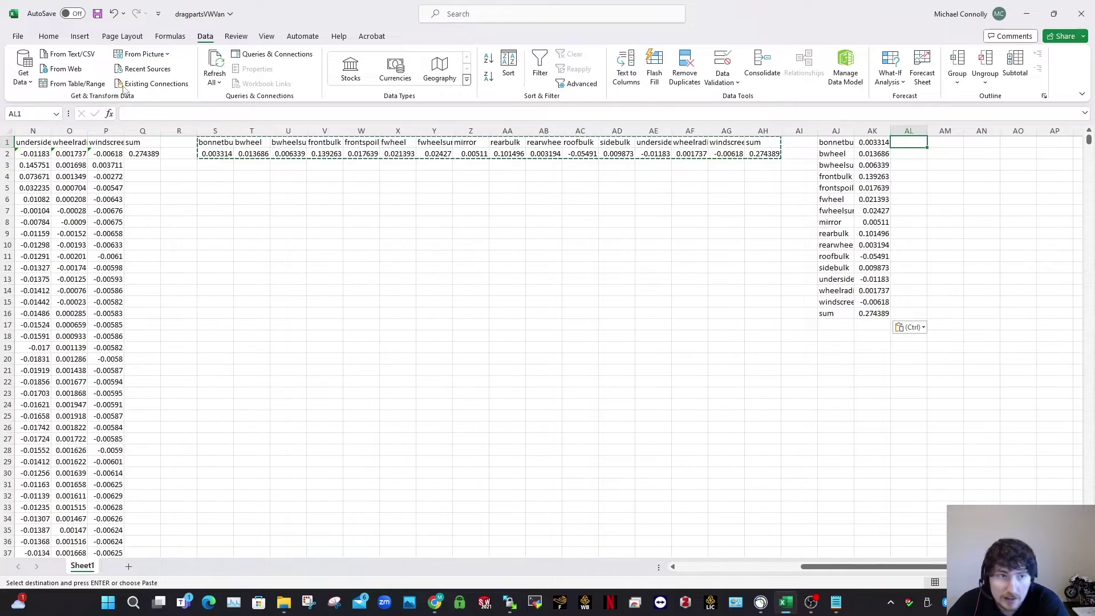
{"action": "key", "text": "ctrl+s"}
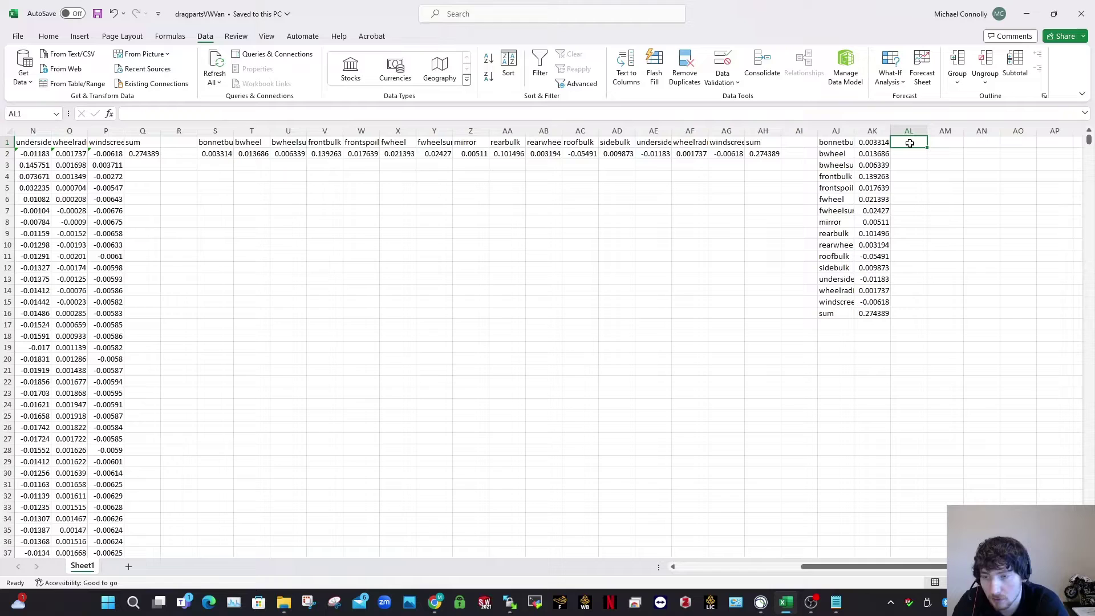
Enter =AK1*1000 in AL1 to scale the first part's value
{"action": "type", "text": "*"}
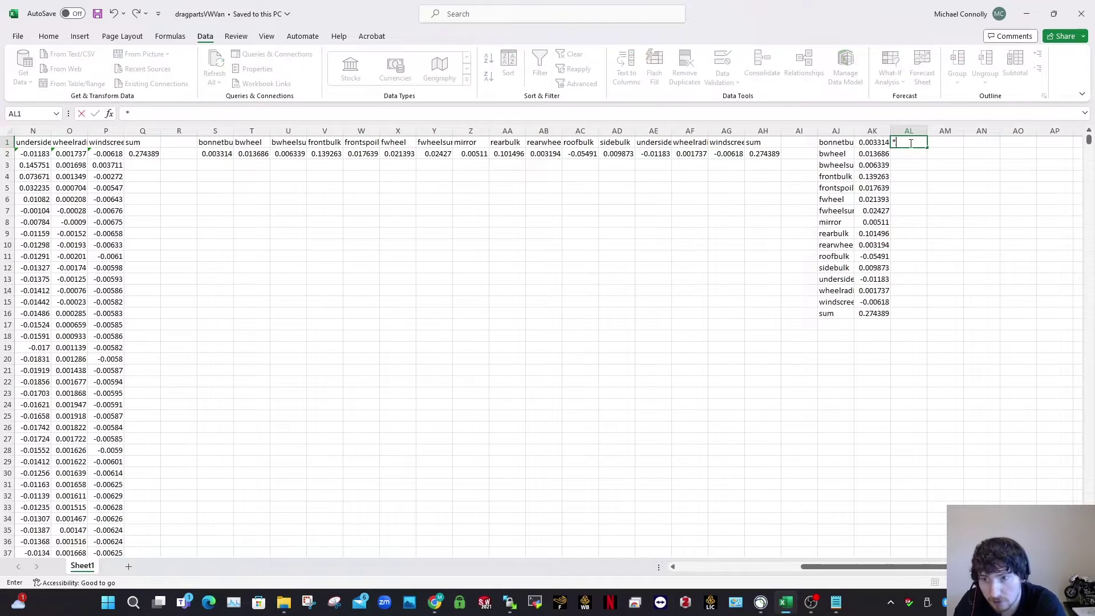
{"action": "left_click", "coordinate": [865, 142]}
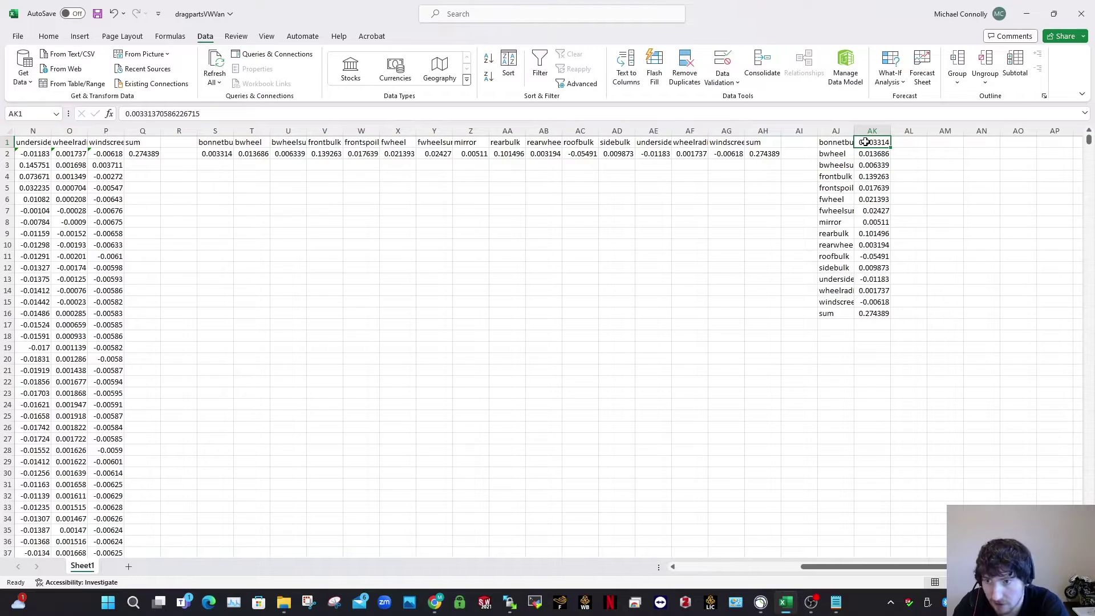
{"action": "left_click", "coordinate": [894, 143]}
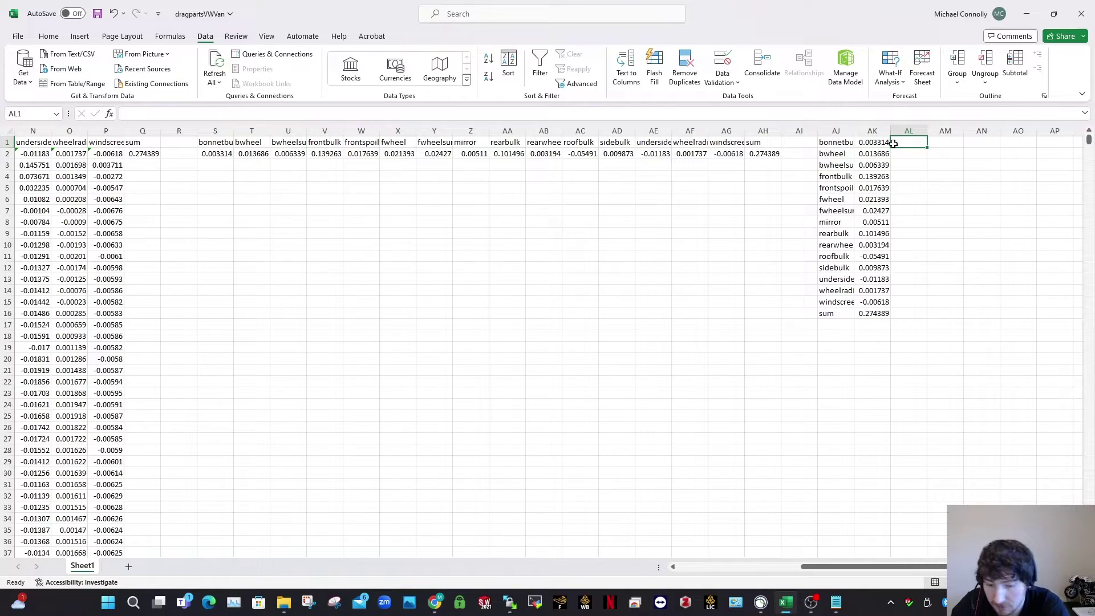
{"action": "type", "text": "="}
{"action": "left_click", "coordinate": [872, 141]}
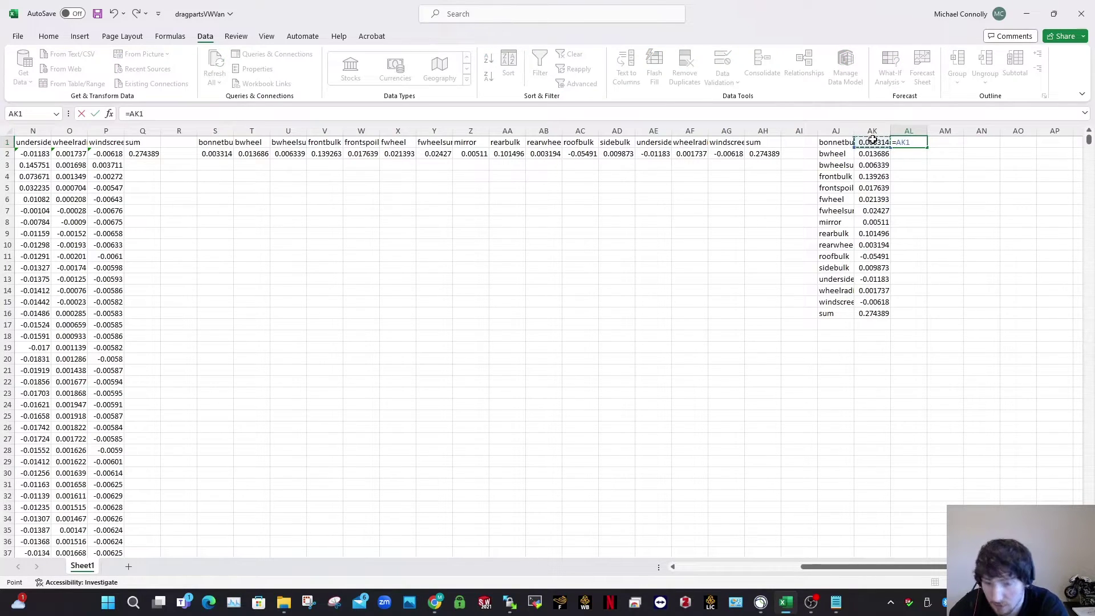
{"action": "type", "text": "*1000"}
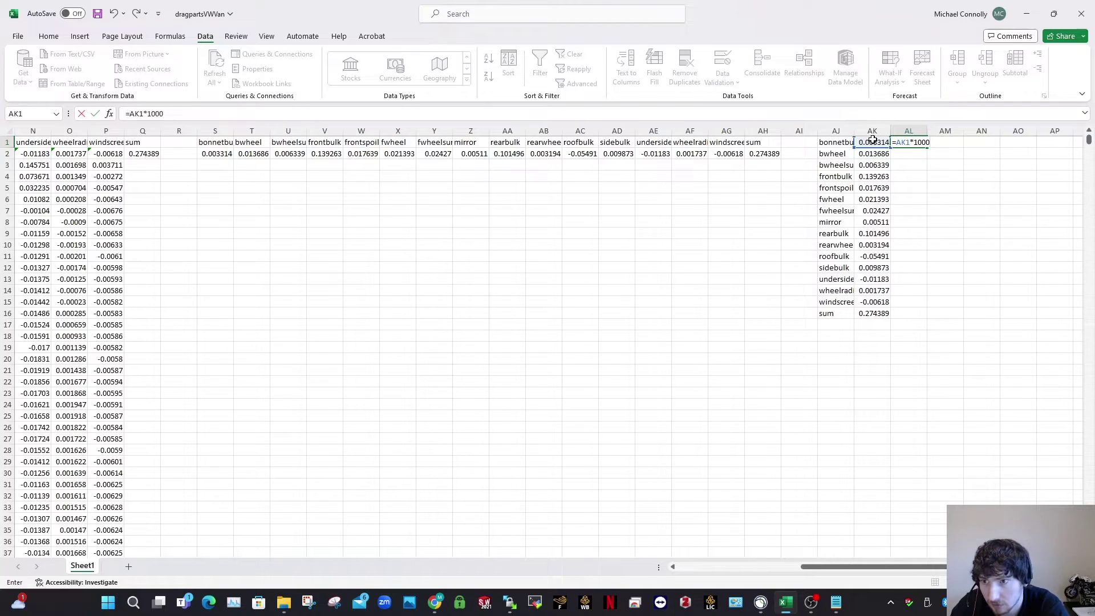
{"action": "key", "text": "Return"}
Fill the ×1000 formula down to AL16 and autofit column AJ so part names show fully
{"action": "left_click", "coordinate": [917, 143]}
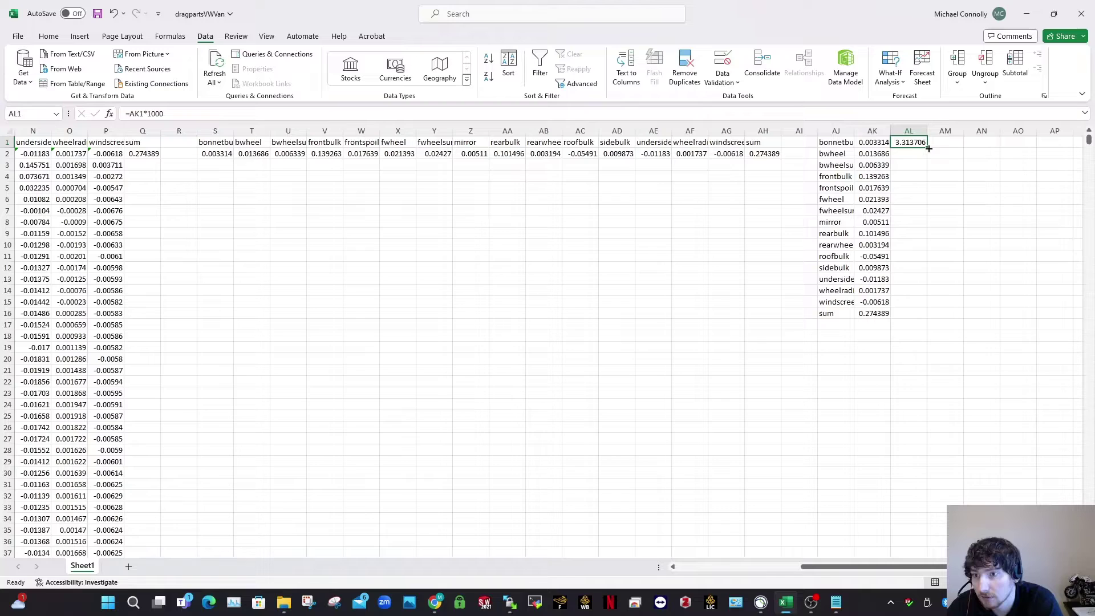
{"action": "left_click_drag", "start_coordinate": [928, 149], "coordinate": [920, 318]}
{"action": "left_click", "coordinate": [970, 303]}
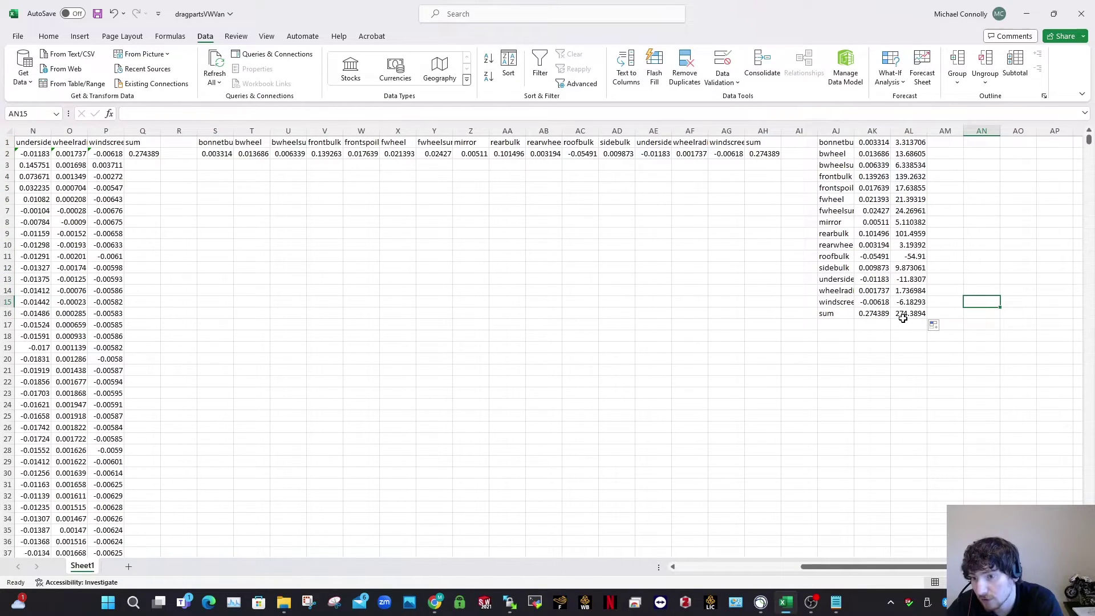
{"action": "double_click", "coordinate": [851, 133]}
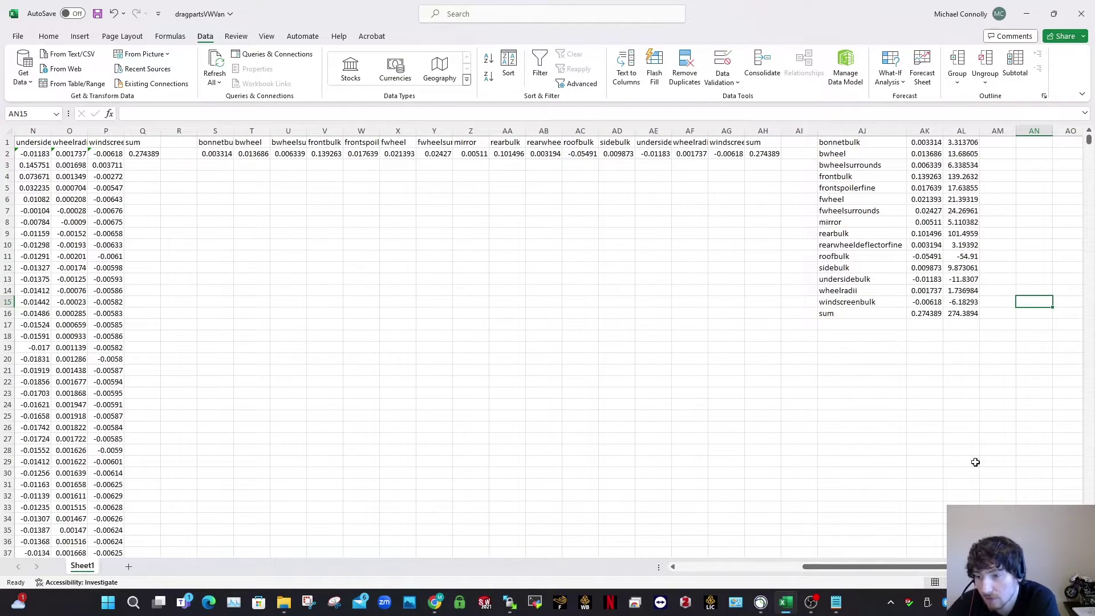
Copy the part names AJ1:AJ16 and scaled values AL1:AL16 to AN1, autofitting column AN
{"action": "scroll", "coordinate": [961, 456], "scroll_direction": "right", "scroll_amount": 3}
{"action": "left_click", "coordinate": [960, 482]}
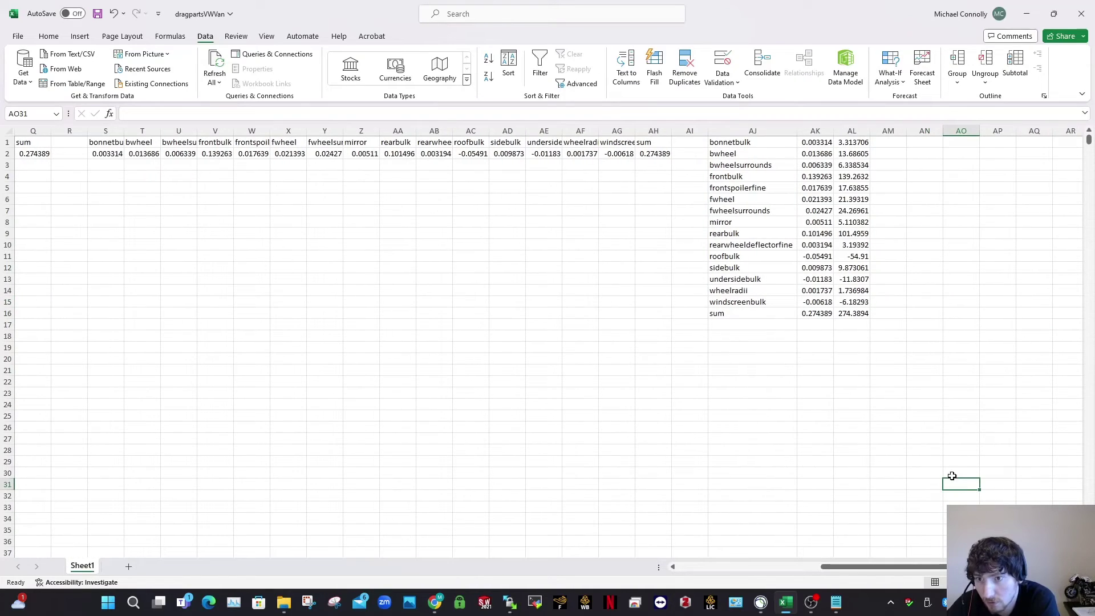
{"action": "left_click_drag", "start_coordinate": [732, 142], "coordinate": [752, 313]}
{"action": "left_click_drag", "start_coordinate": [853, 144], "coordinate": [855, 313]}
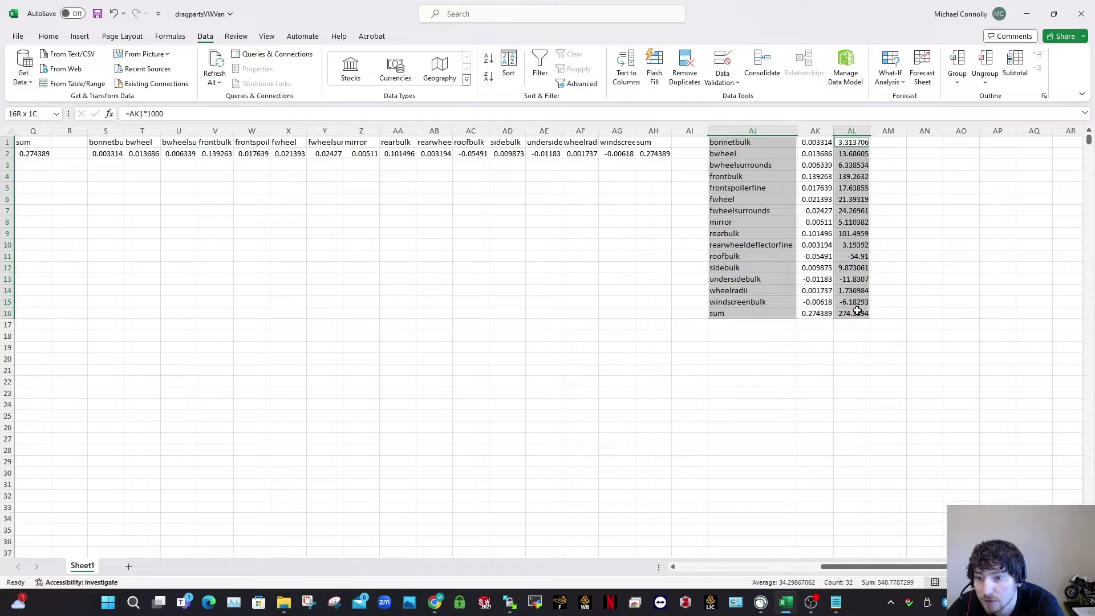
{"action": "key", "text": "ctrl+c"}
{"action": "left_click", "coordinate": [924, 142]}
{"action": "key", "text": "ctrl+v"}
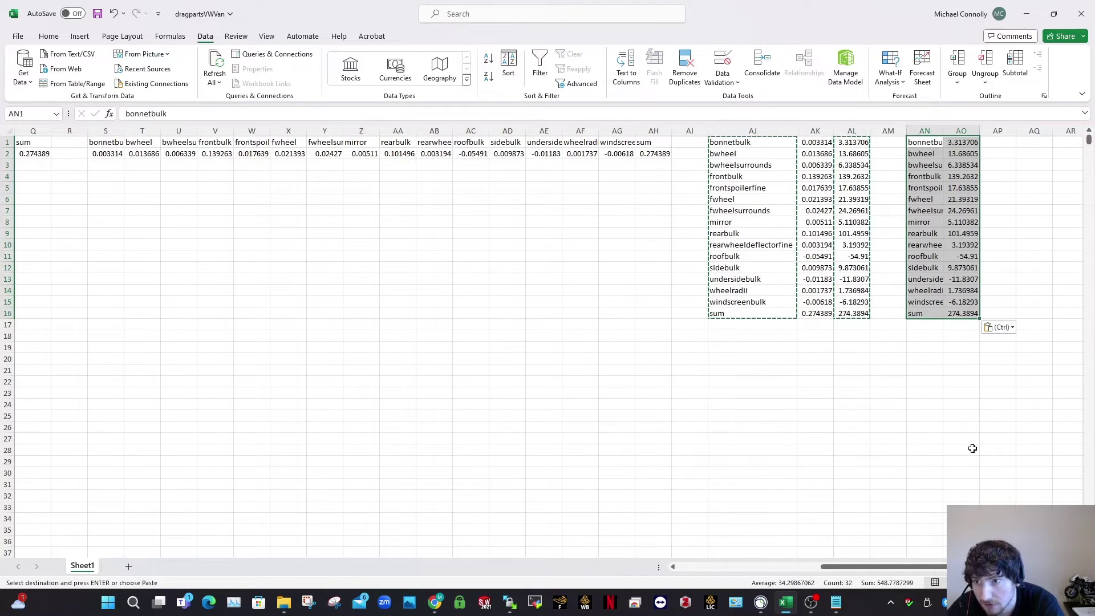
{"action": "scroll", "coordinate": [656, 120], "scroll_direction": "right", "scroll_amount": 8}
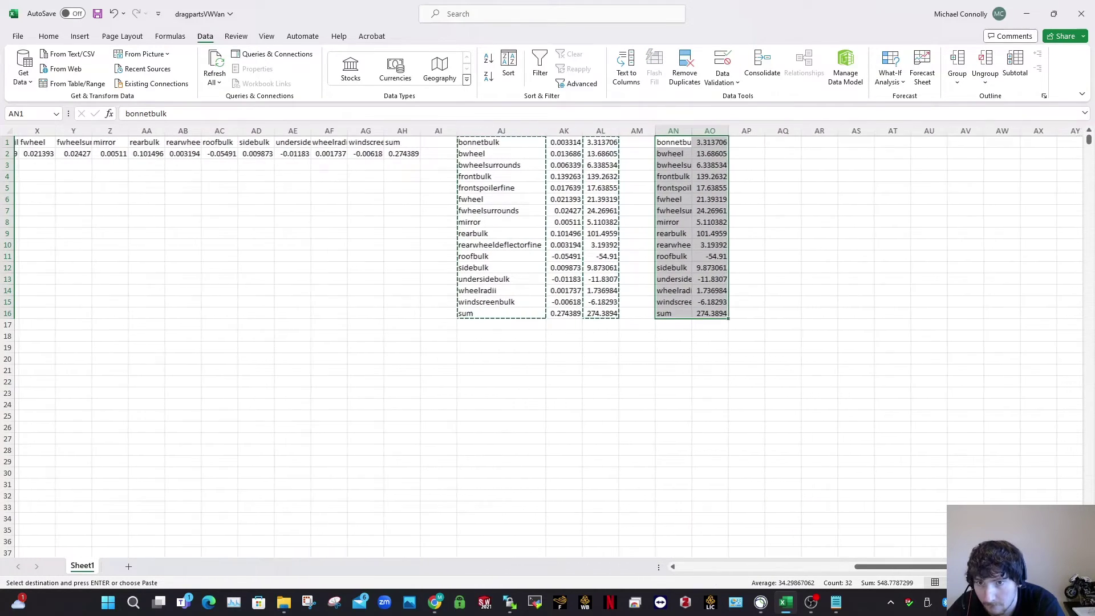
{"action": "double_click", "coordinate": [651, 131]}
{"action": "left_click", "coordinate": [867, 211]}
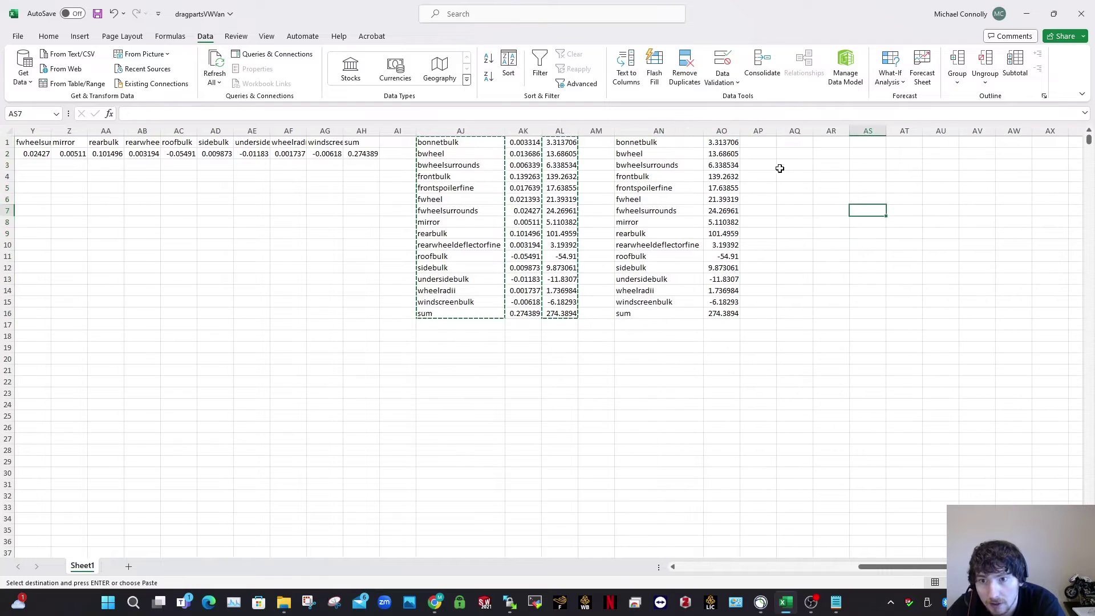
Reduce the drag counts in AO1:AO16 to one decimal place
{"action": "left_click_drag", "start_coordinate": [735, 142], "coordinate": [724, 313]}
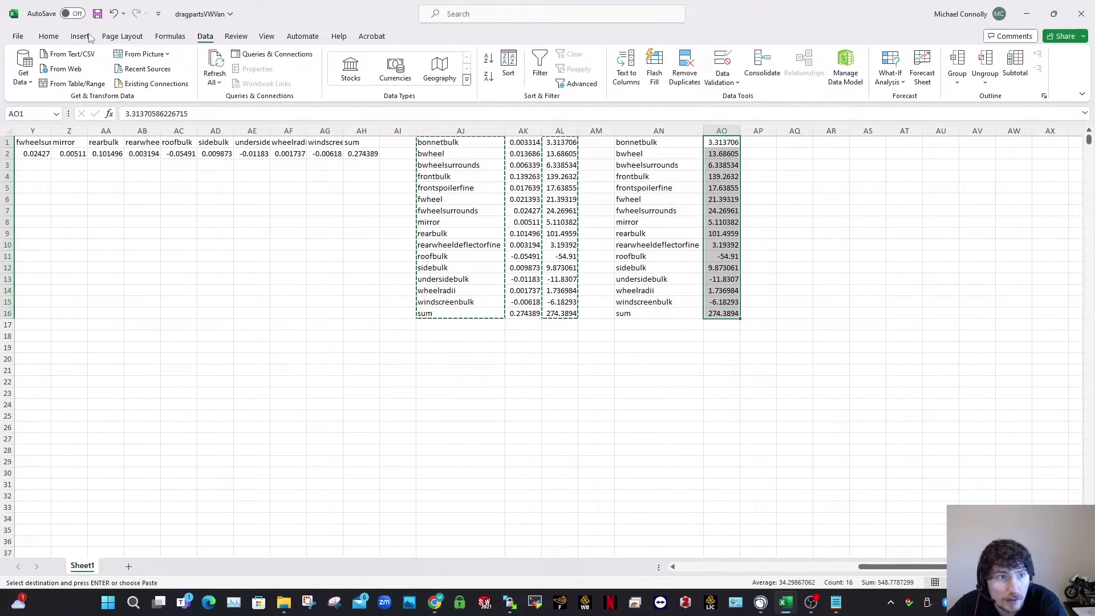
{"action": "left_click", "coordinate": [48, 36]}
{"action": "left_click", "coordinate": [485, 76]}
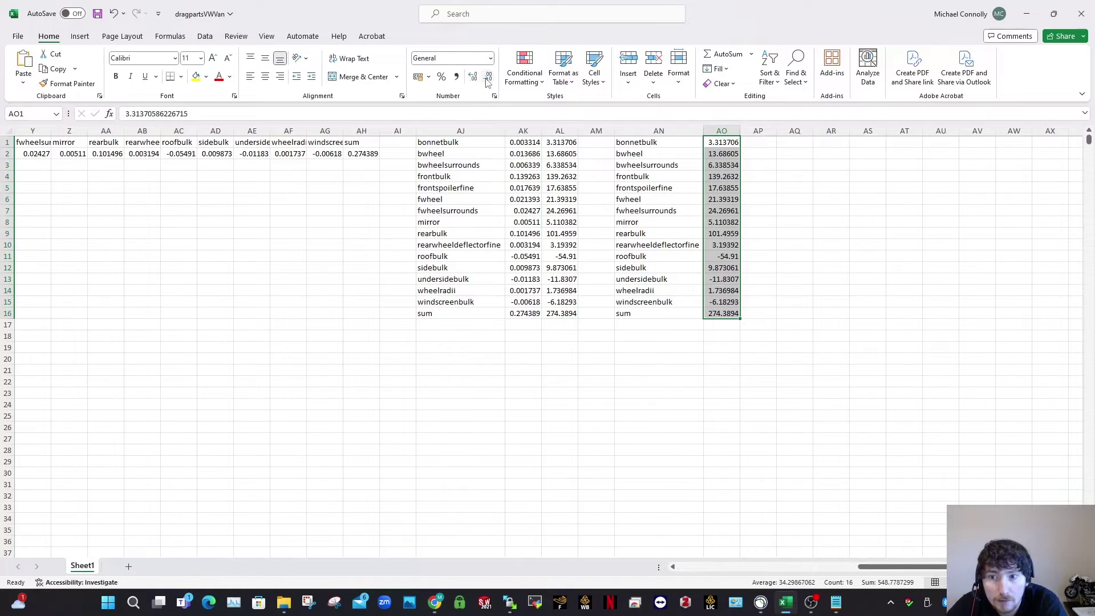
{"action": "left_click", "coordinate": [474, 77]}
{"action": "left_click", "coordinate": [487, 77]}
{"action": "left_click", "coordinate": [488, 77]}
{"action": "left_click", "coordinate": [487, 77]}
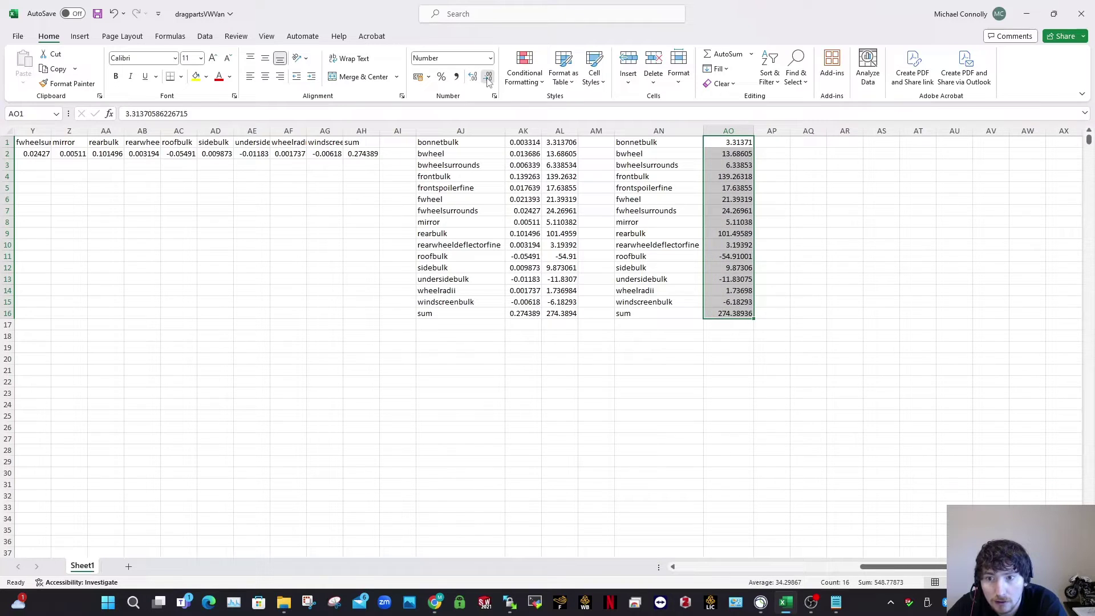
{"action": "left_click", "coordinate": [488, 78]}
{"action": "left_click", "coordinate": [487, 77]}
{"action": "left_click", "coordinate": [938, 233]}
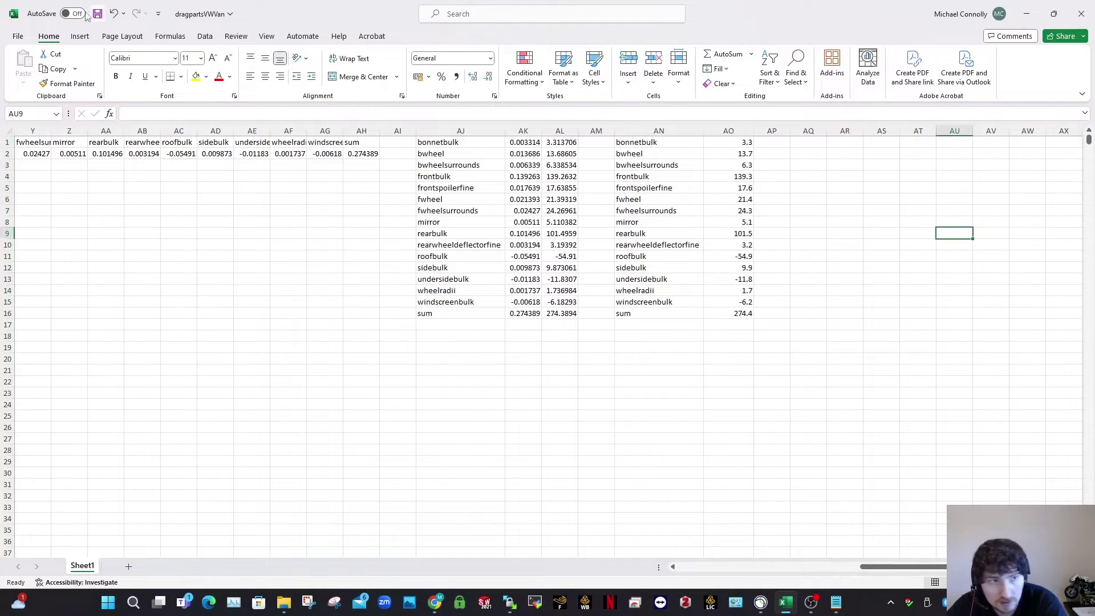
{"action": "left_click", "coordinate": [918, 245]}
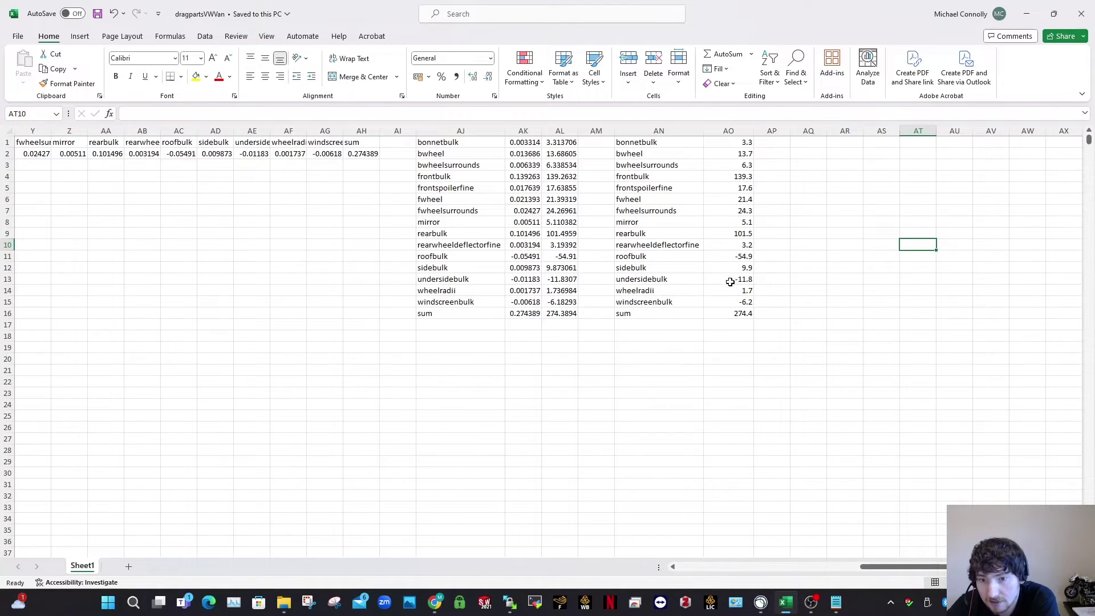
{"action": "left_click", "coordinate": [730, 281]}
{"action": "left_click", "coordinate": [779, 313]}
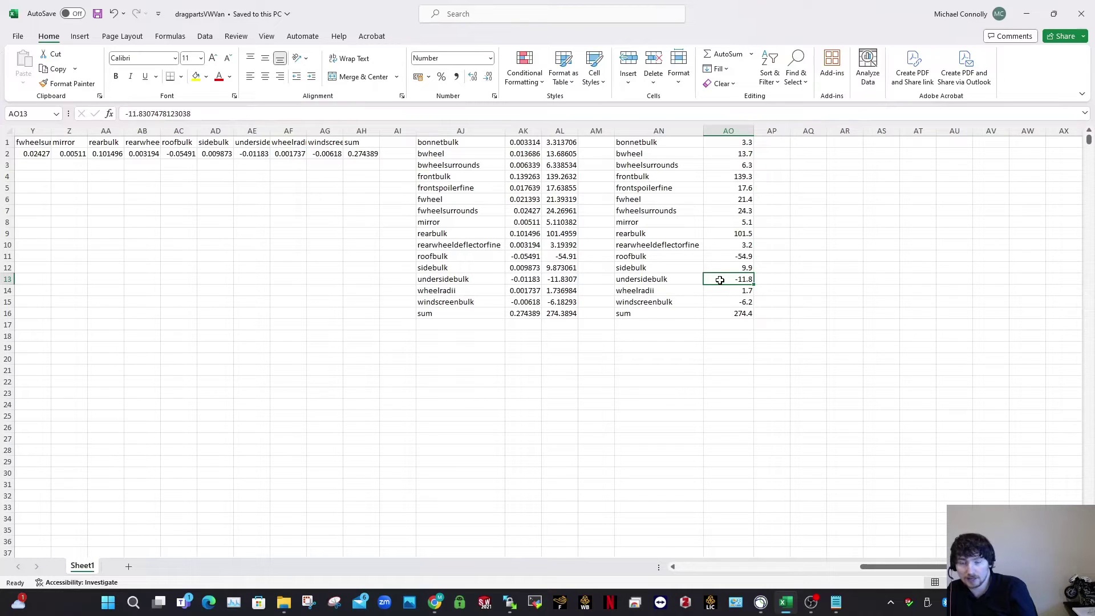
{"action": "left_click", "coordinate": [717, 314]}
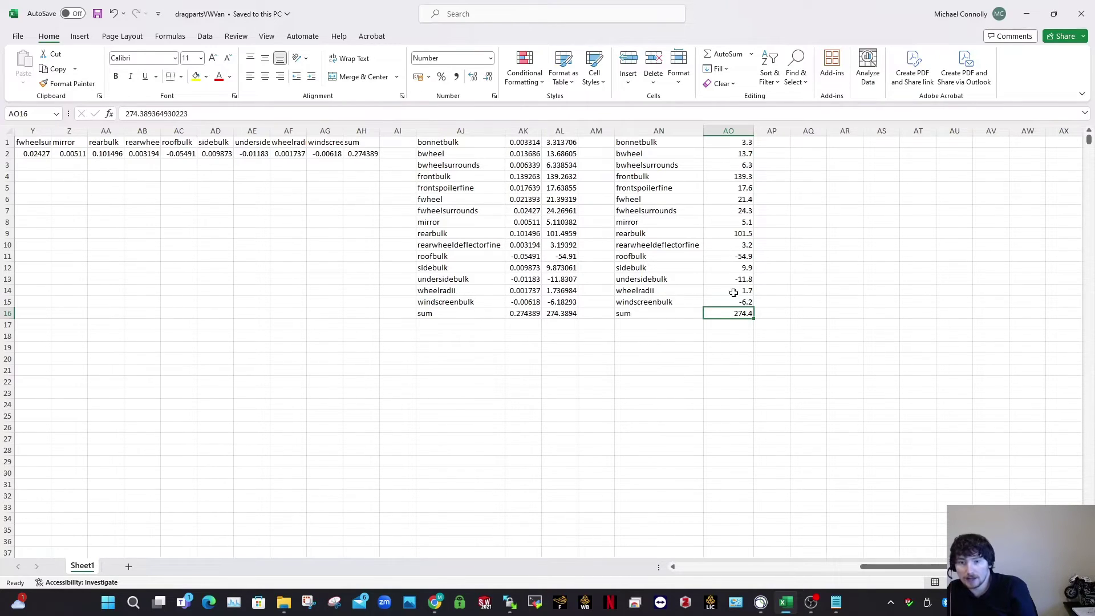
{"action": "left_click", "coordinate": [781, 269]}
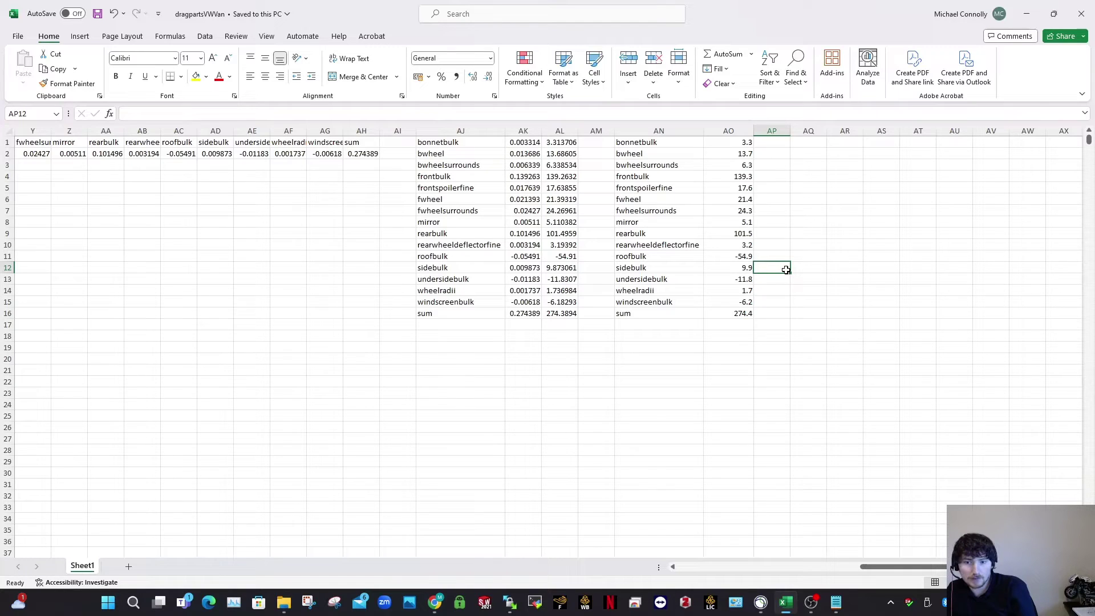
{"action": "left_click", "coordinate": [735, 271]}
{"action": "left_click", "coordinate": [787, 305]}
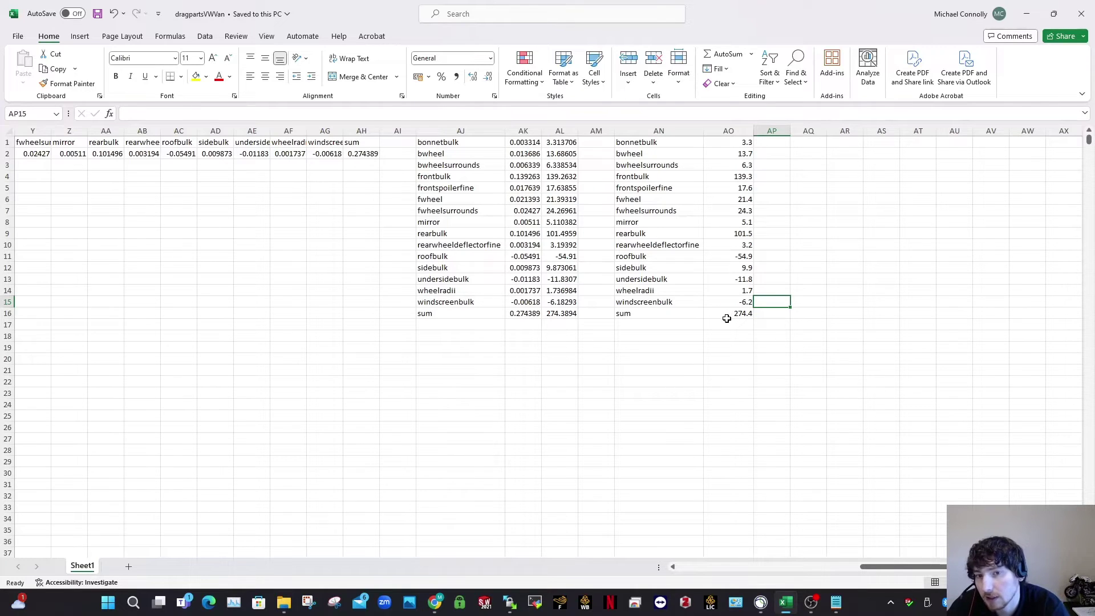
{"action": "left_click_drag", "start_coordinate": [637, 144], "coordinate": [721, 313]}
{"action": "left_click", "coordinate": [667, 350]}
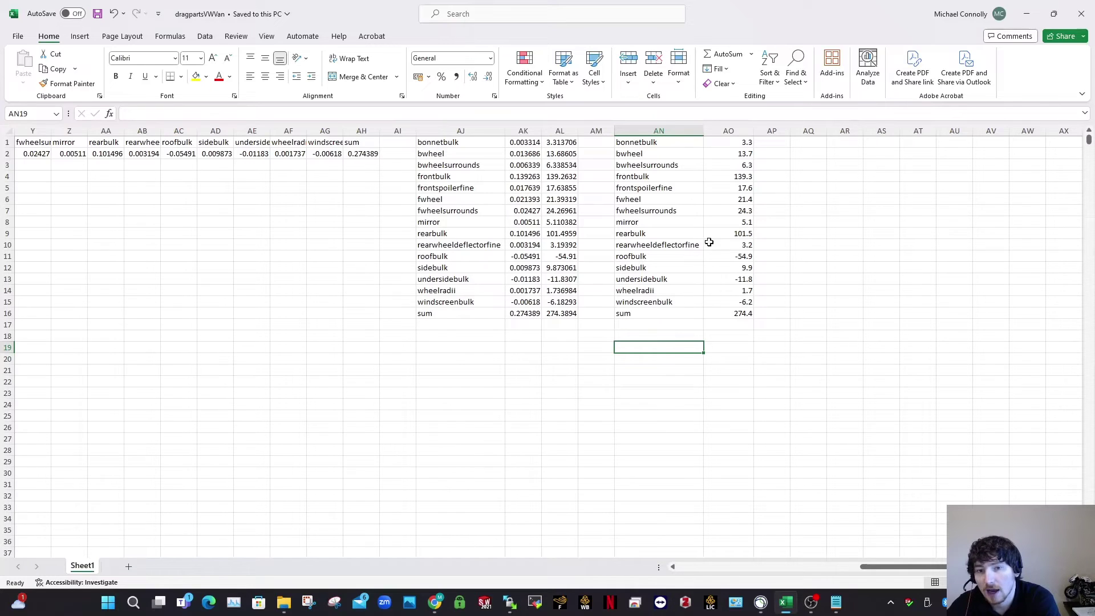
{"action": "left_click_drag", "start_coordinate": [633, 144], "coordinate": [713, 313]}
{"action": "left_click", "coordinate": [765, 337]}
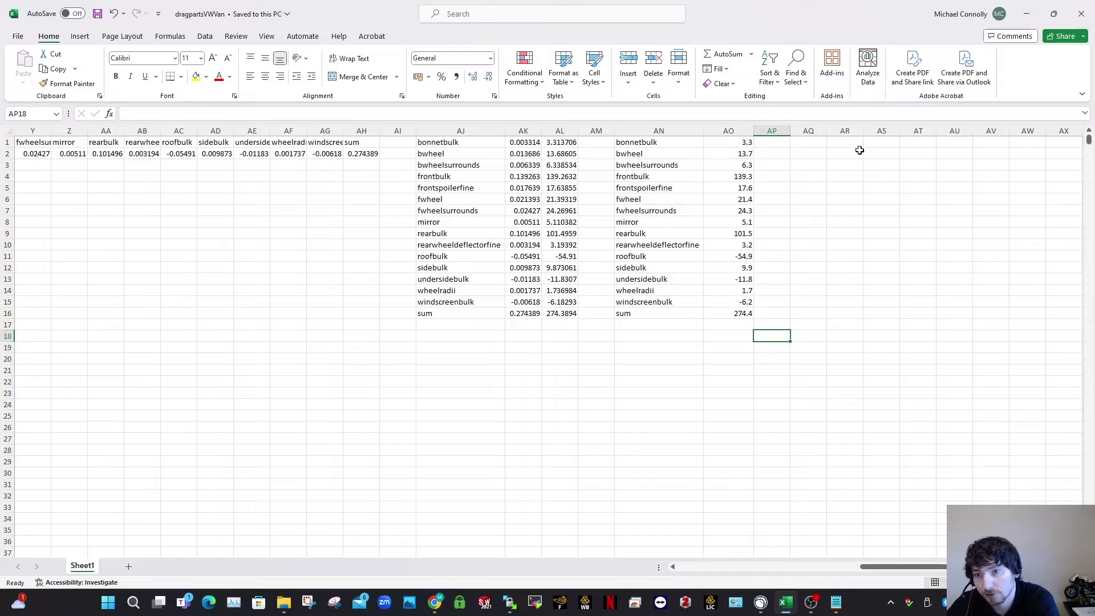
{"action": "left_click_drag", "start_coordinate": [807, 141], "coordinate": [864, 307]}
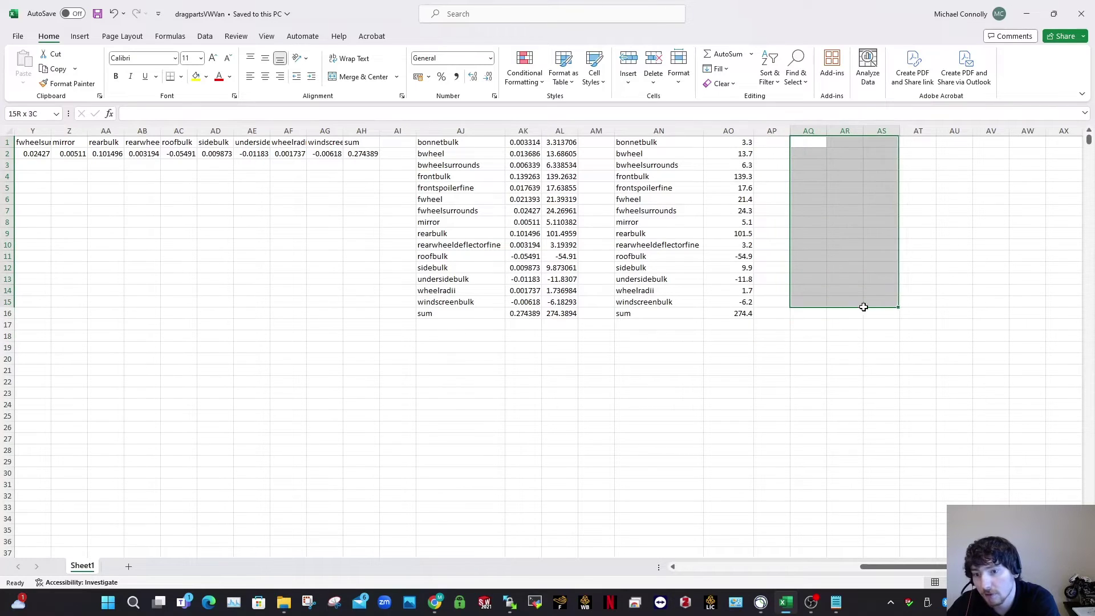
{"action": "left_click", "coordinate": [820, 367]}
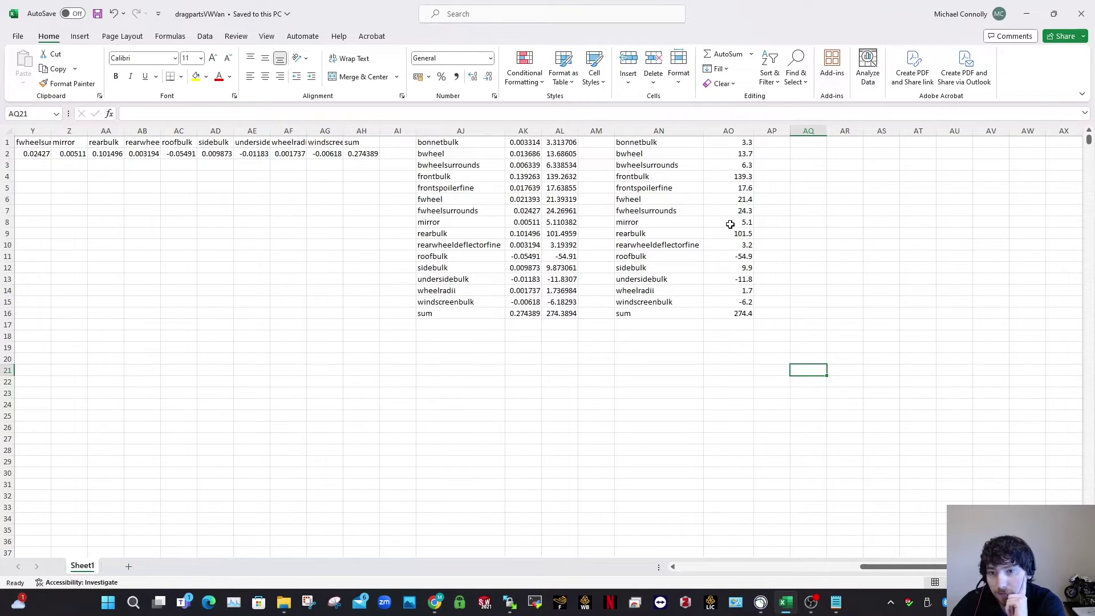
{"action": "left_click", "coordinate": [786, 246]}
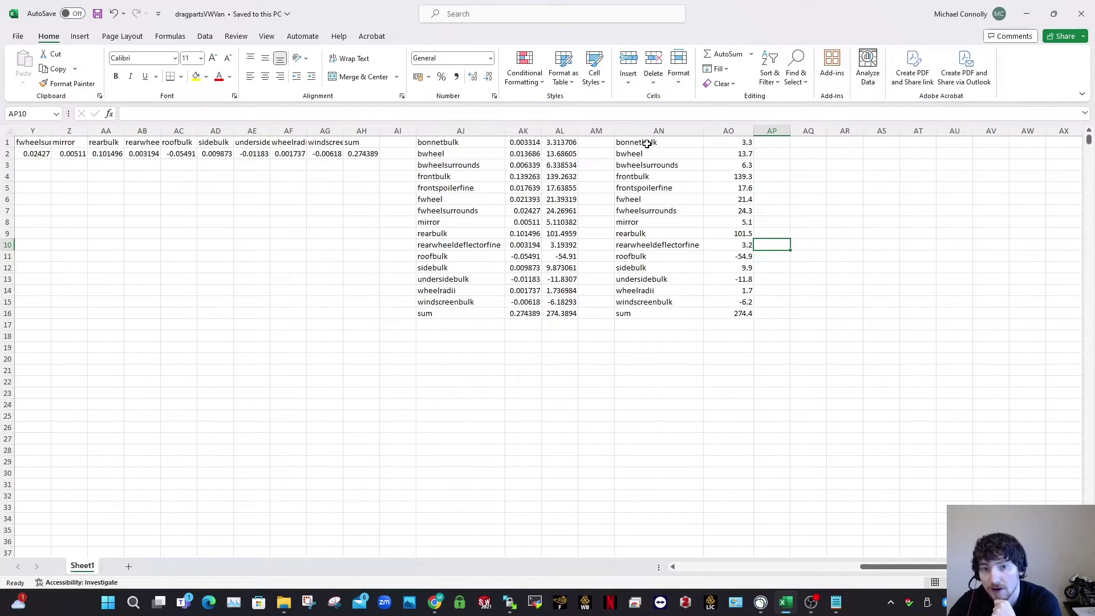
{"action": "left_click", "coordinate": [868, 269]}
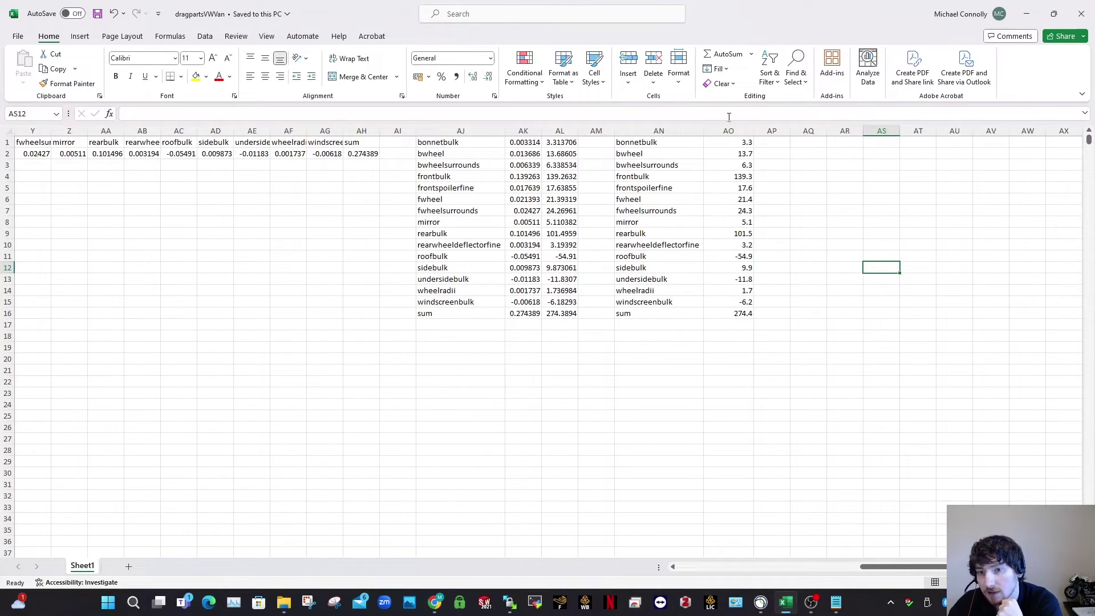
Enter a share formula in AP1 dividing the bonnetbulk drag count AO1 by the 272.4 total
{"action": "left_click", "coordinate": [741, 313]}
{"action": "left_click", "coordinate": [773, 192]}
{"action": "key", "text": "Up"}
{"action": "key", "text": "Up"}
{"action": "key", "text": "Up"}
{"action": "key", "text": "Up"}
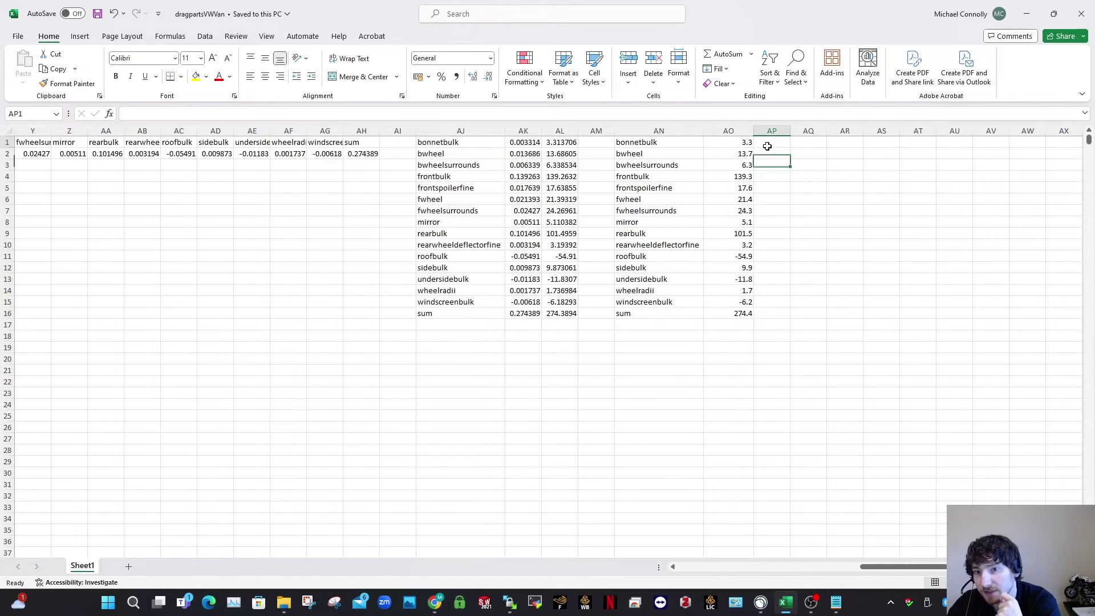
{"action": "type", "text": "="}
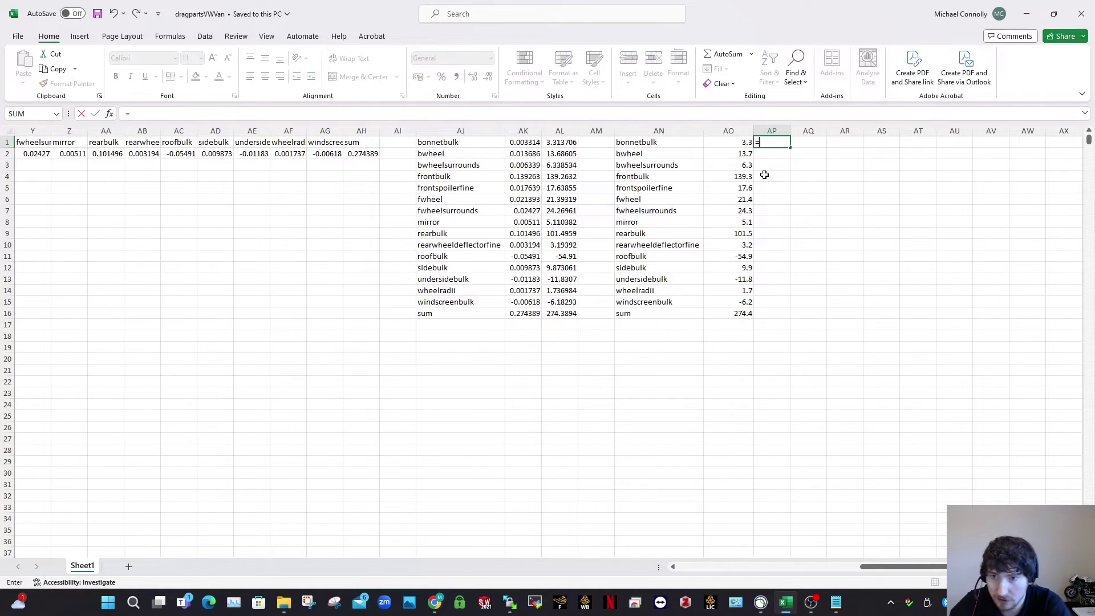
{"action": "left_click", "coordinate": [741, 142]}
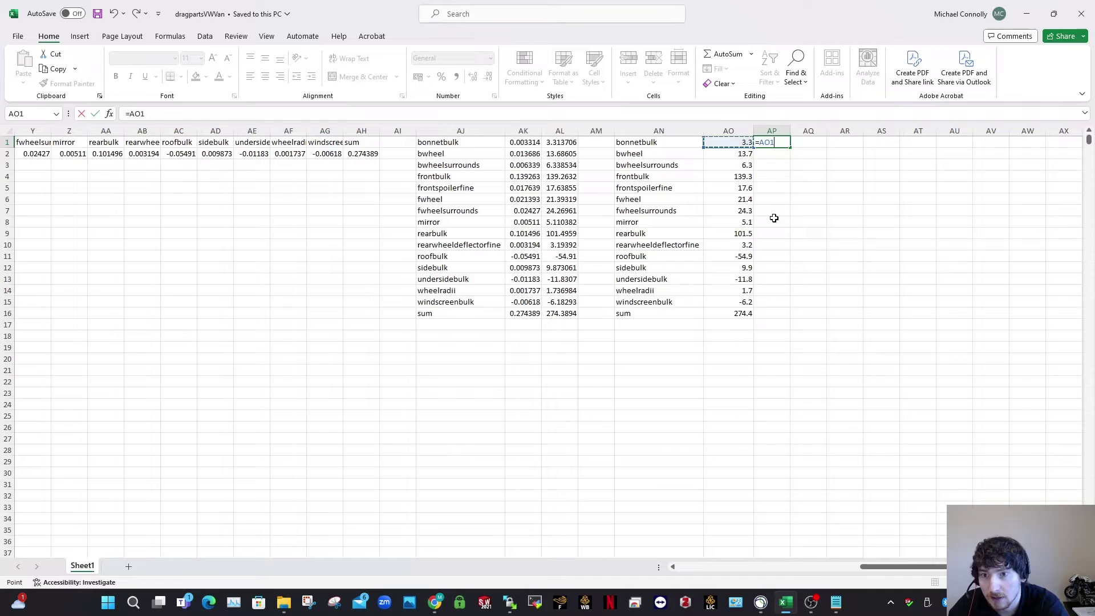
{"action": "type", "text": "/"}
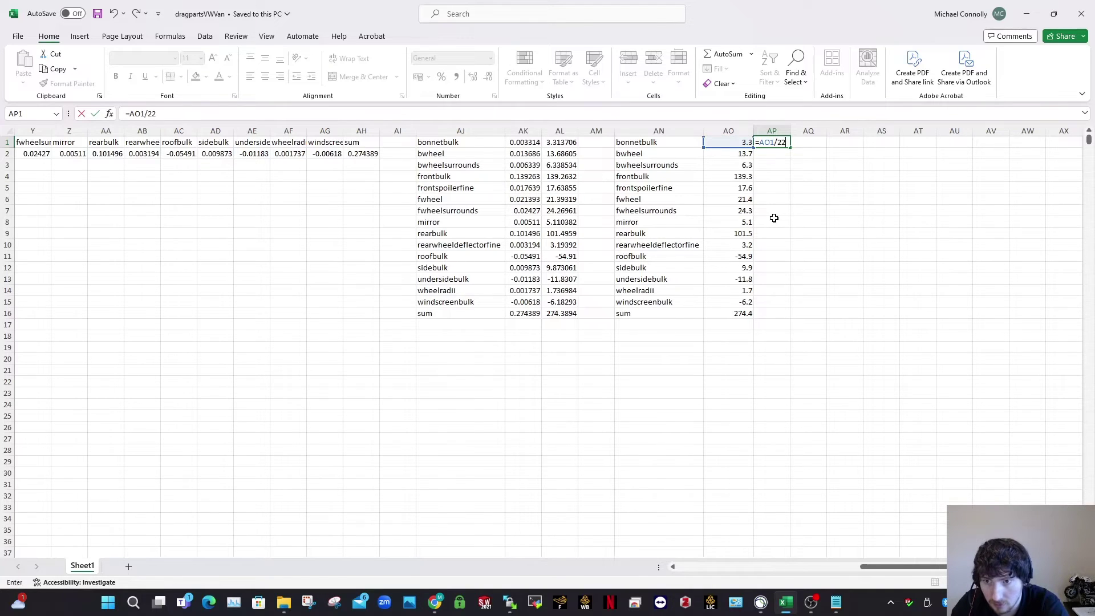
{"action": "type", "text": "272.4"}
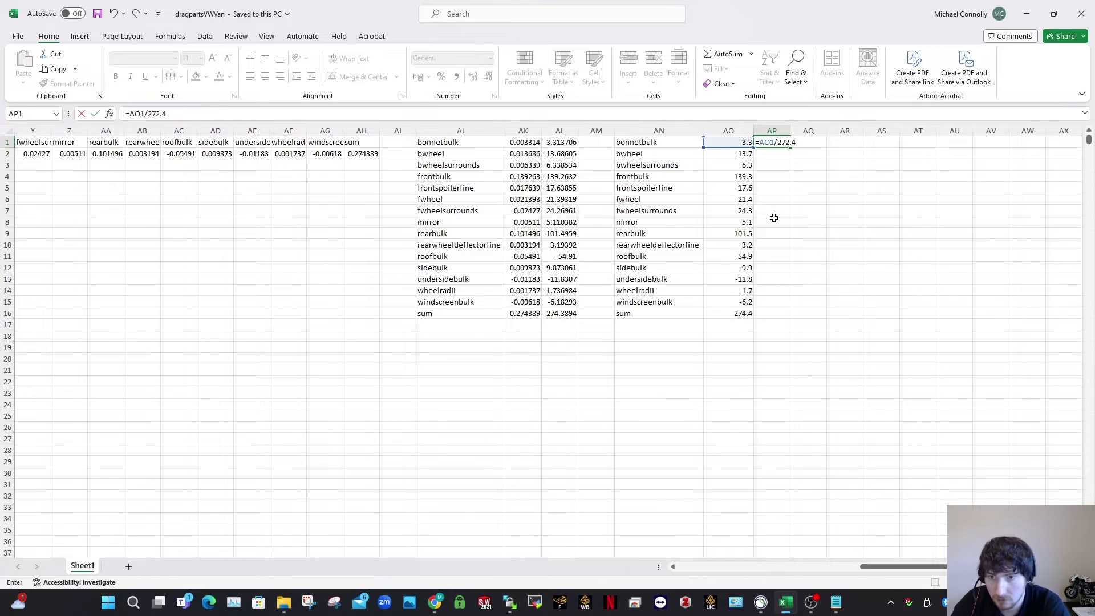
{"action": "key", "text": "Return"}
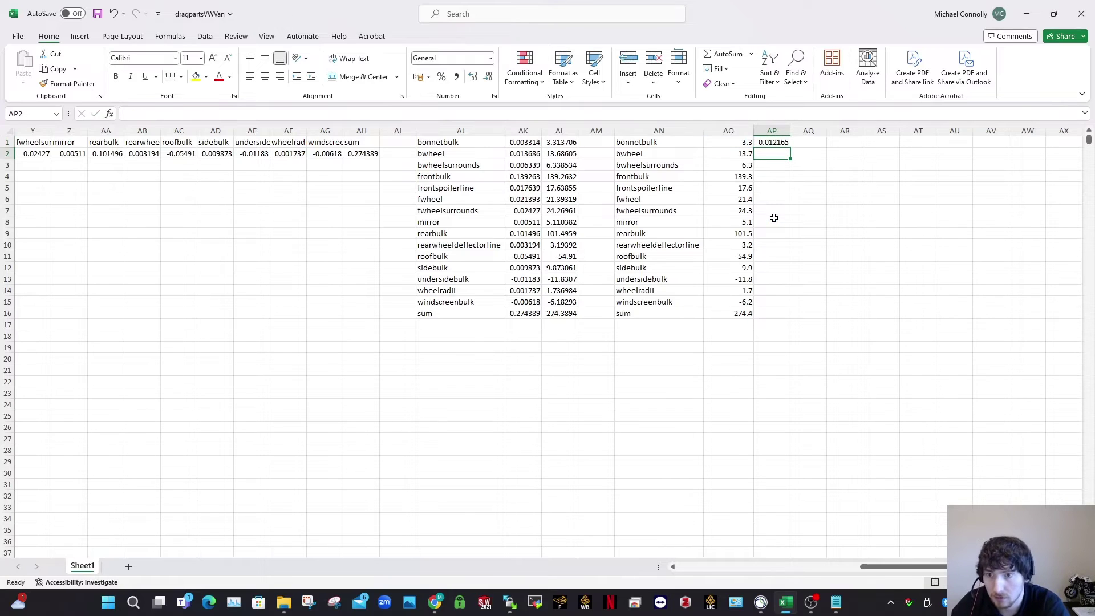
Fill the share formula down to AP16 and format the column as percentages
{"action": "left_click", "coordinate": [773, 142]}
{"action": "left_click_drag", "start_coordinate": [789, 148], "coordinate": [781, 316]}
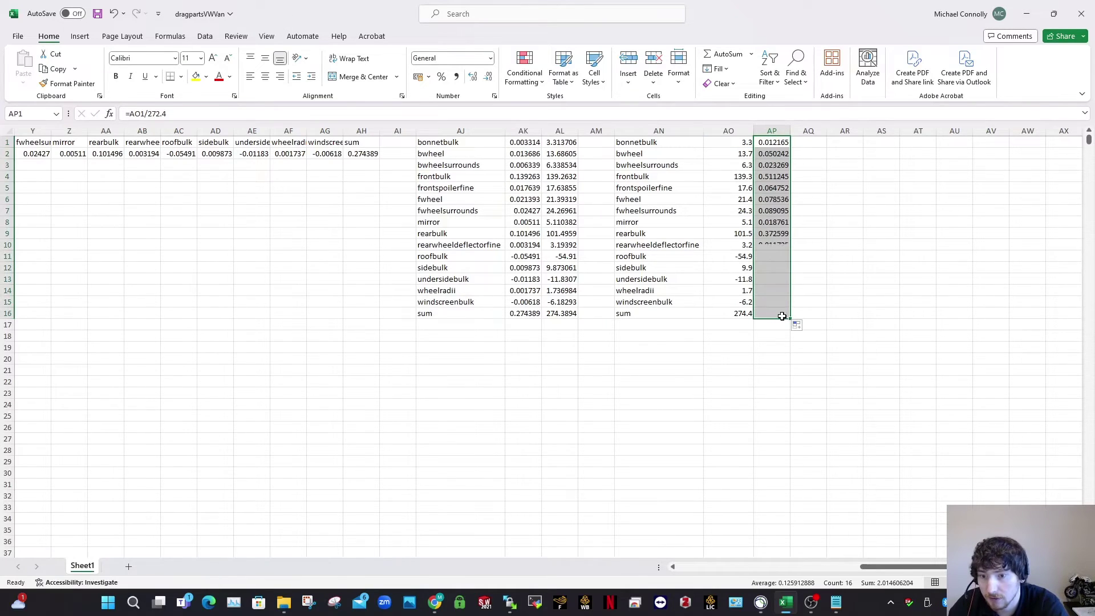
{"action": "left_click", "coordinate": [440, 76]}
{"action": "left_click", "coordinate": [911, 272]}
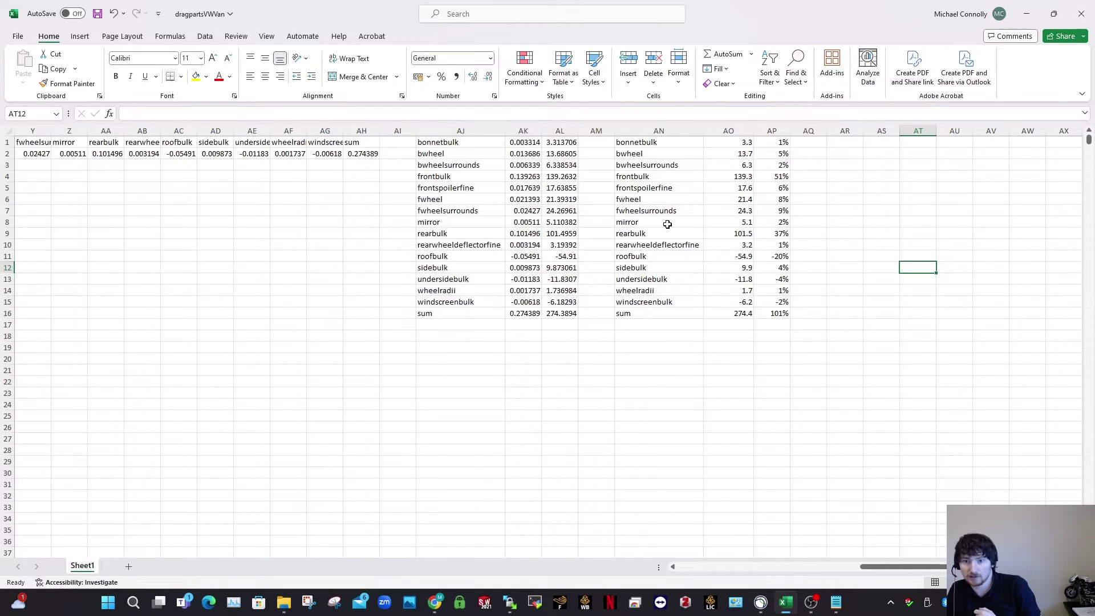
{"action": "left_click_drag", "start_coordinate": [666, 224], "coordinate": [776, 227]}
{"action": "left_click", "coordinate": [806, 256]}
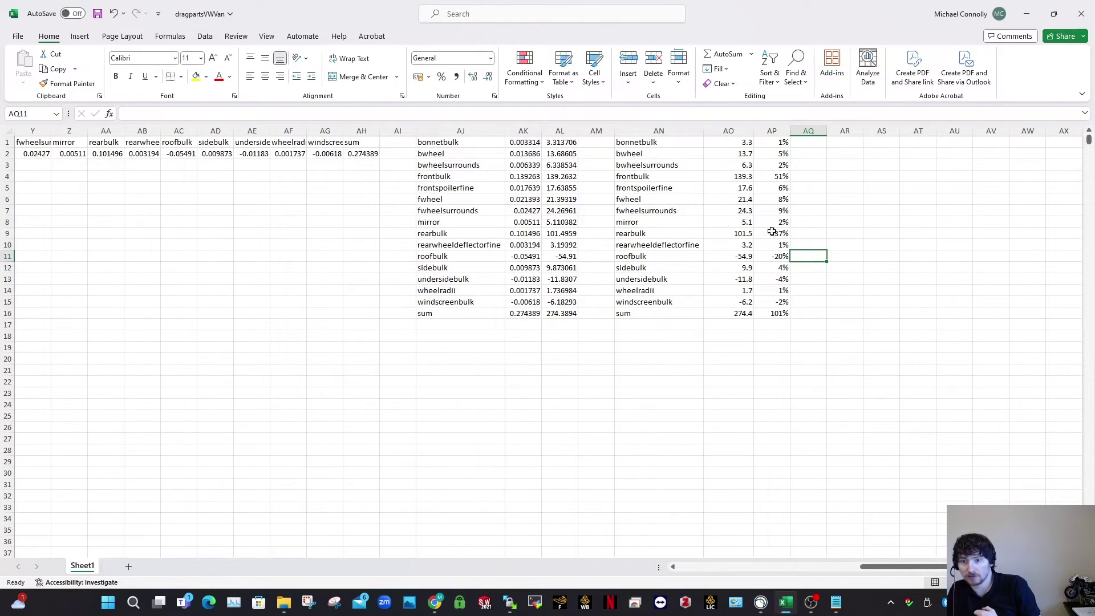